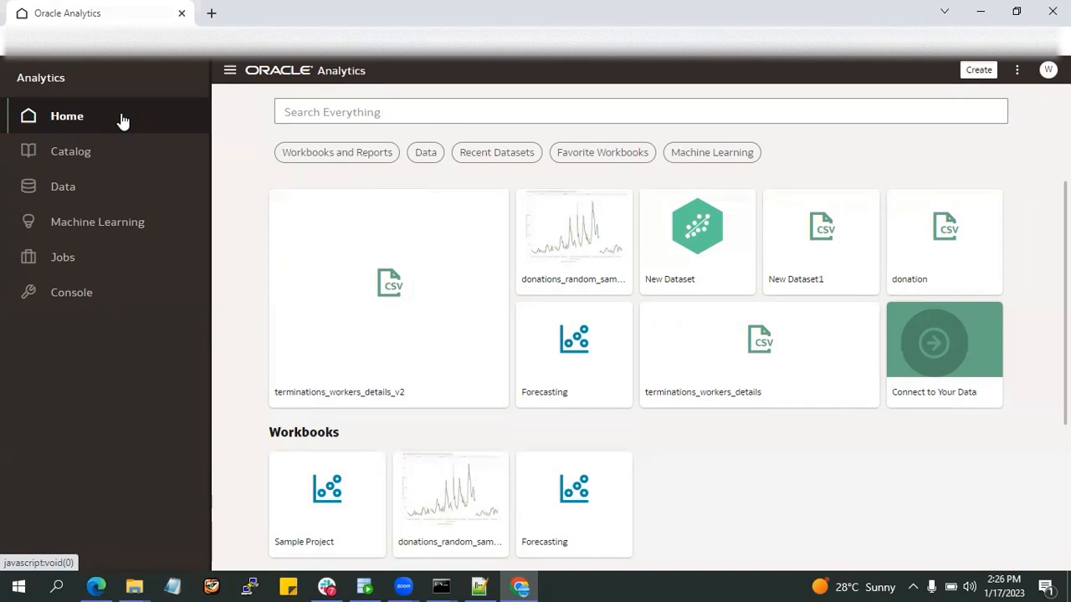
Create a new data flow that uses the terminations_workers_details_v2 dataset as its source
{"action": "left_click", "coordinate": [94, 191]}
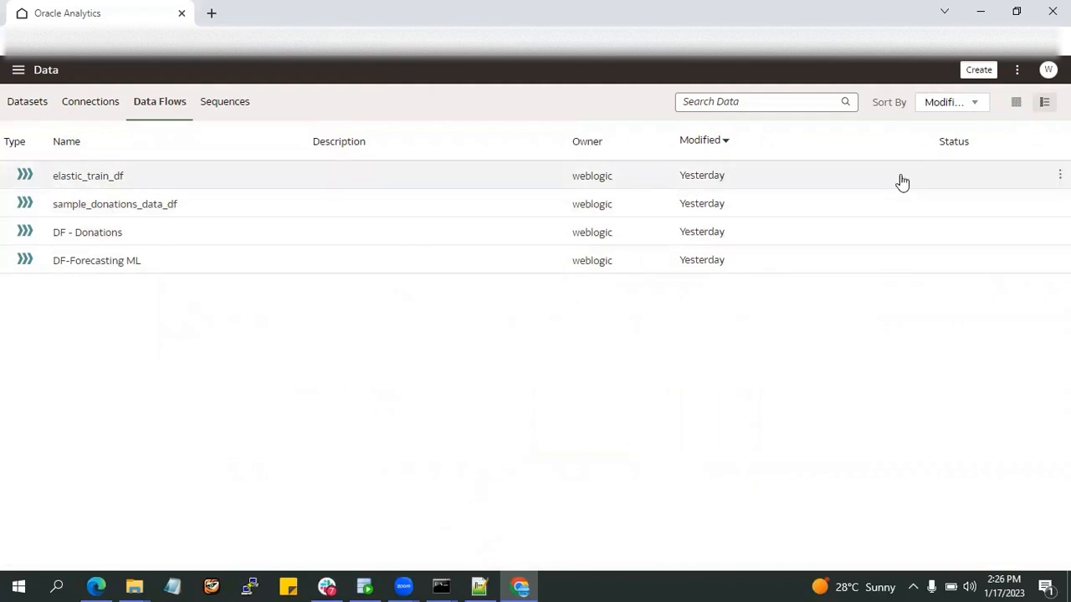
{"action": "left_click", "coordinate": [981, 72]}
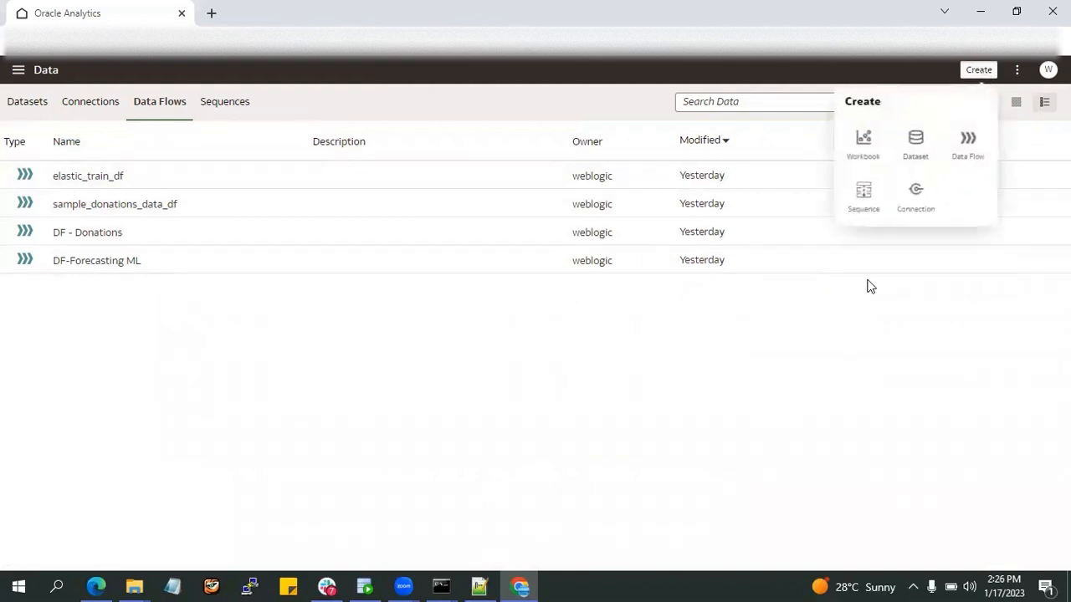
{"action": "left_click", "coordinate": [974, 140]}
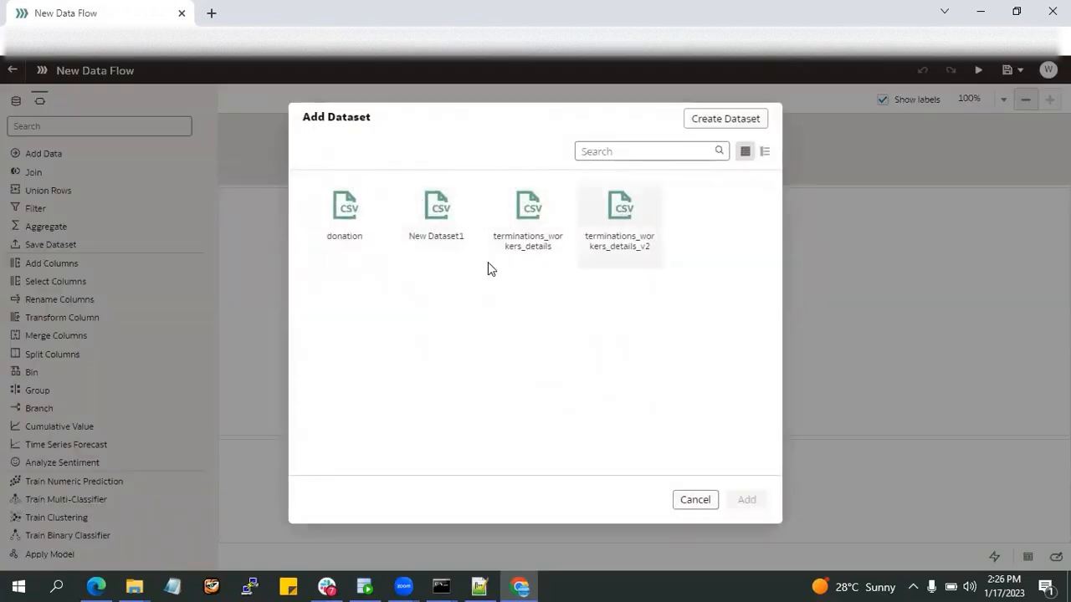
{"action": "left_click", "coordinate": [621, 199]}
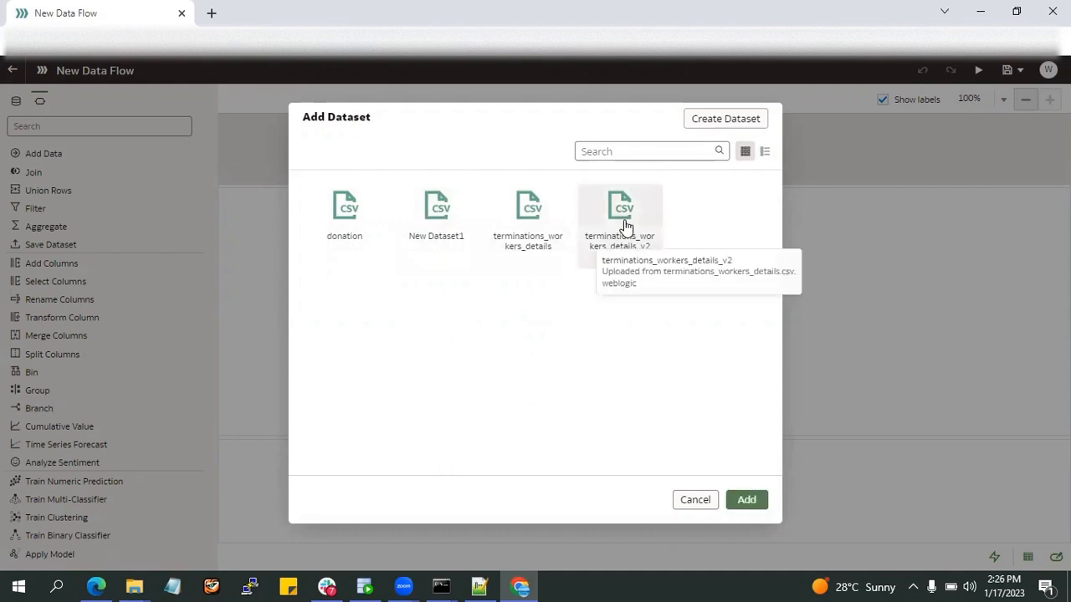
{"action": "left_click", "coordinate": [746, 502]}
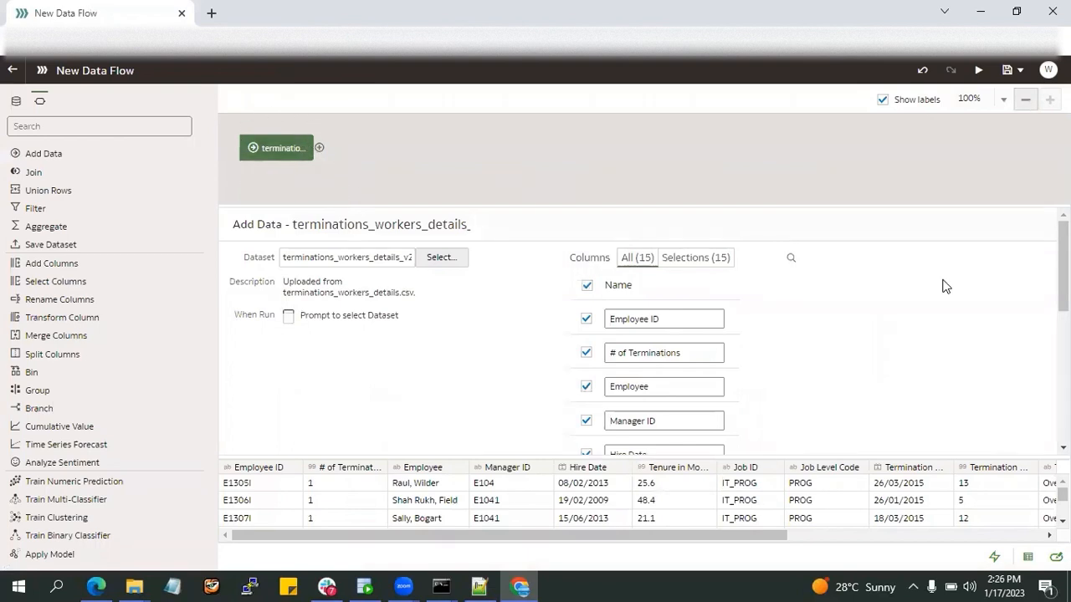
Review the list of columns included from the terminations_workers_details_v2 dataset
{"action": "scroll", "coordinate": [1063, 268], "scroll_direction": "down", "scroll_amount": 1}
{"action": "scroll", "coordinate": [1061, 276], "scroll_direction": "down", "scroll_amount": 5}
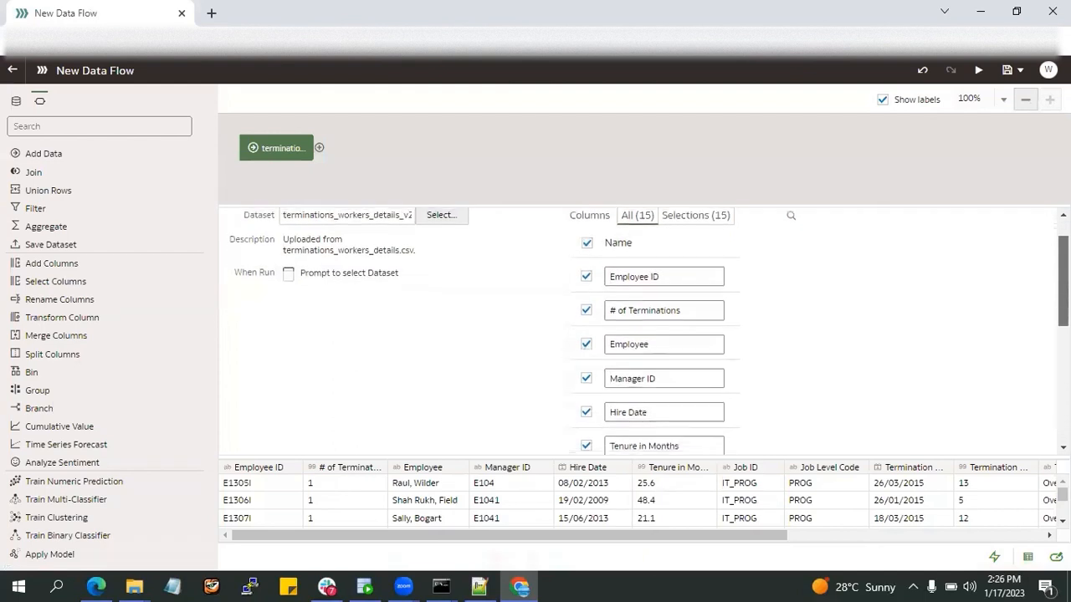
{"action": "scroll", "coordinate": [1061, 277], "scroll_direction": "down", "scroll_amount": 3}
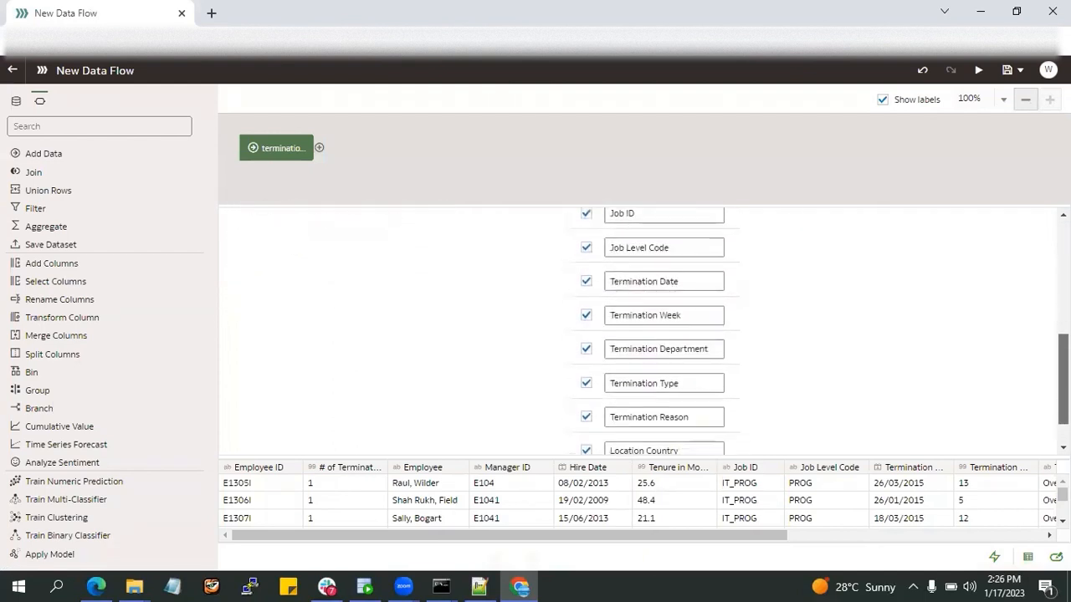
{"action": "scroll", "coordinate": [644, 330], "scroll_direction": "up", "scroll_amount": 10}
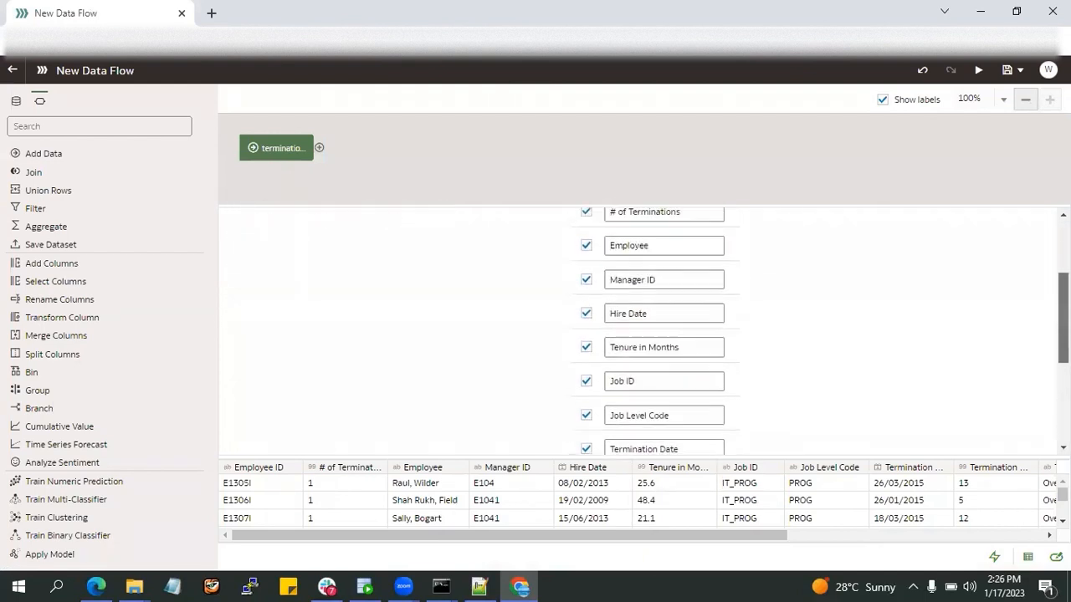
{"action": "scroll", "coordinate": [644, 331], "scroll_direction": "down", "scroll_amount": 4}
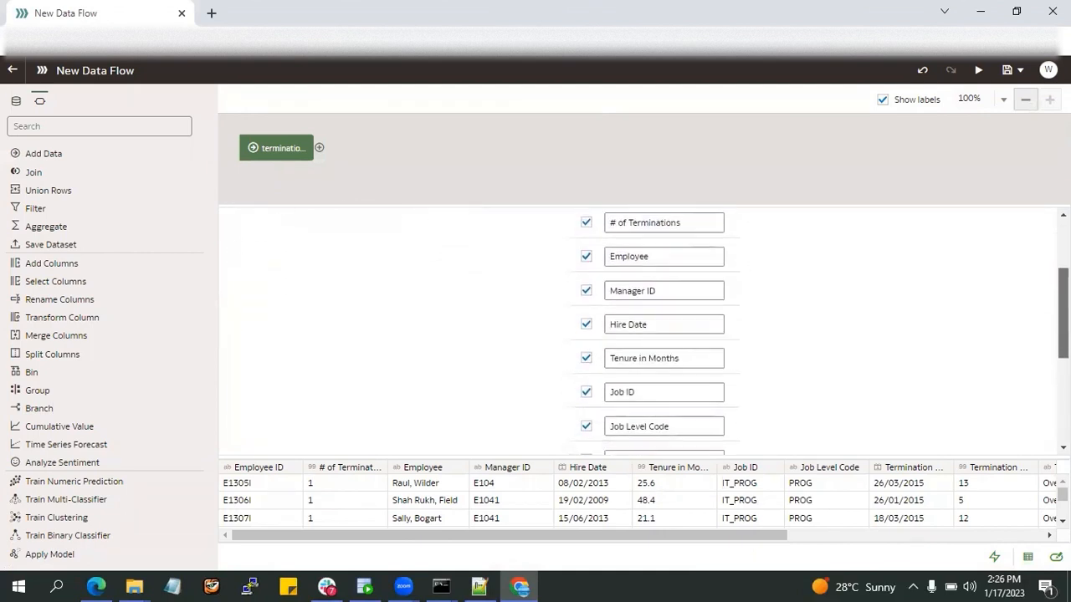
{"action": "scroll", "coordinate": [644, 331], "scroll_direction": "down", "scroll_amount": 3}
{"action": "scroll", "coordinate": [644, 330], "scroll_direction": "up", "scroll_amount": 8}
{"action": "left_click_drag", "start_coordinate": [1063, 269], "coordinate": [1064, 271]}
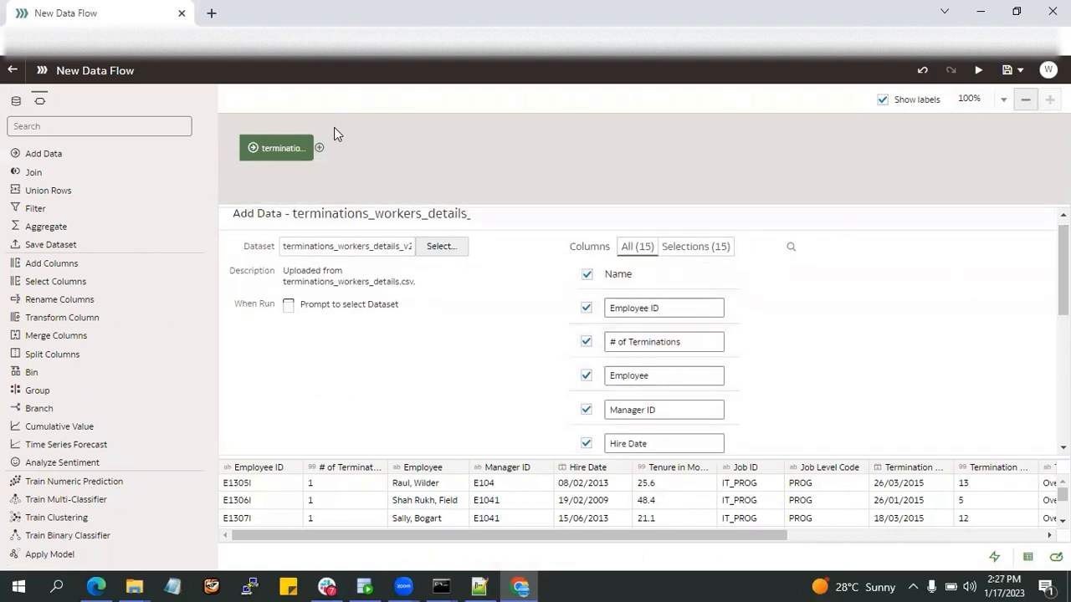
Add a Select Columns step after the source dataset and remove the Job ID column from the selection
{"action": "left_click", "coordinate": [319, 148]}
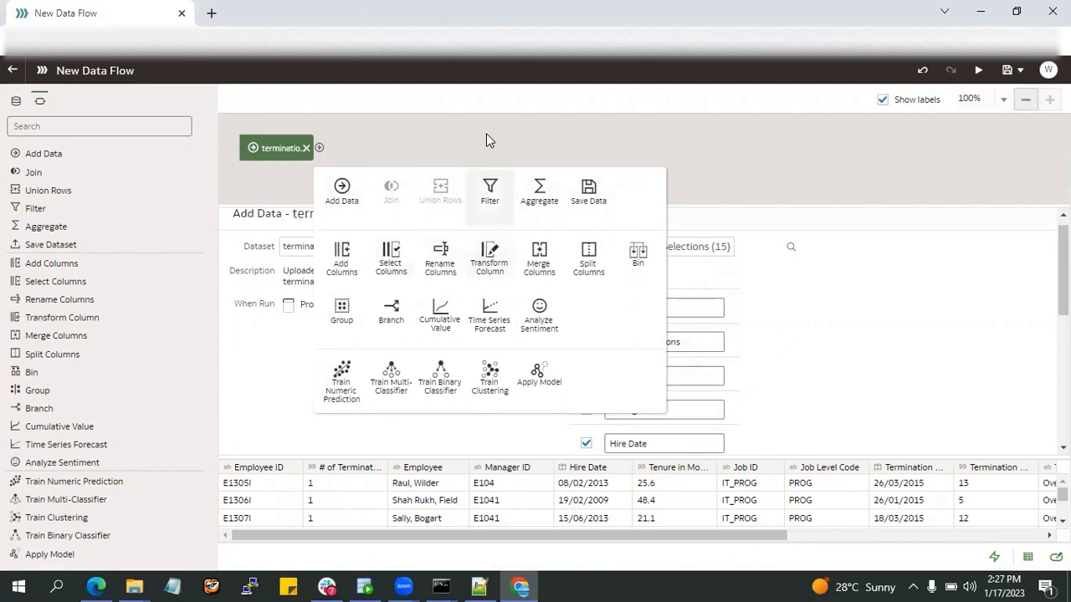
{"action": "left_click", "coordinate": [390, 261]}
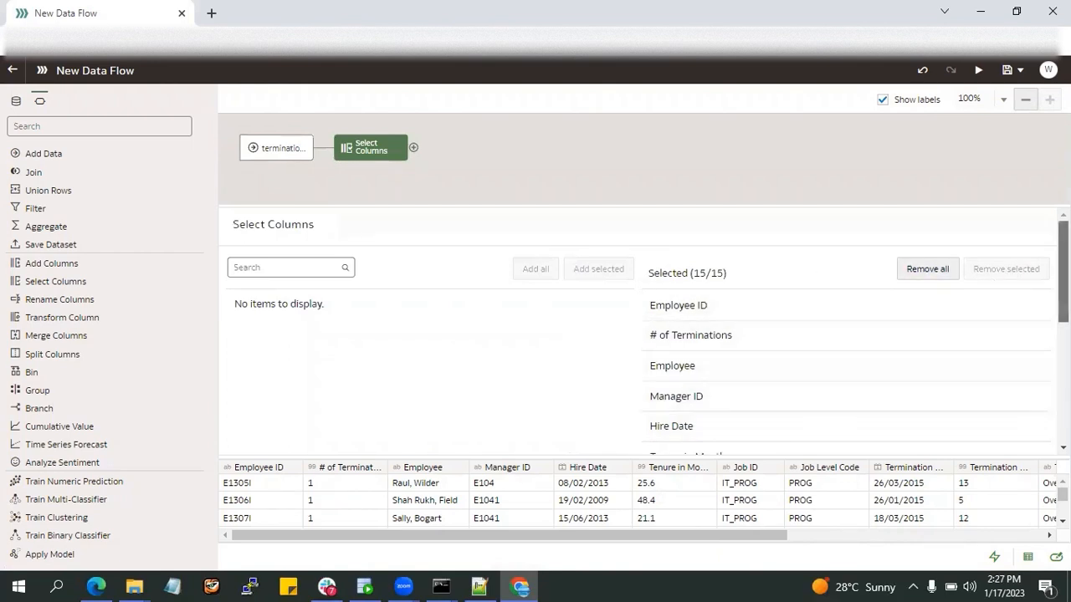
{"action": "scroll", "coordinate": [845, 335], "scroll_direction": "down", "scroll_amount": 5}
{"action": "scroll", "coordinate": [845, 335], "scroll_direction": "down", "scroll_amount": 1}
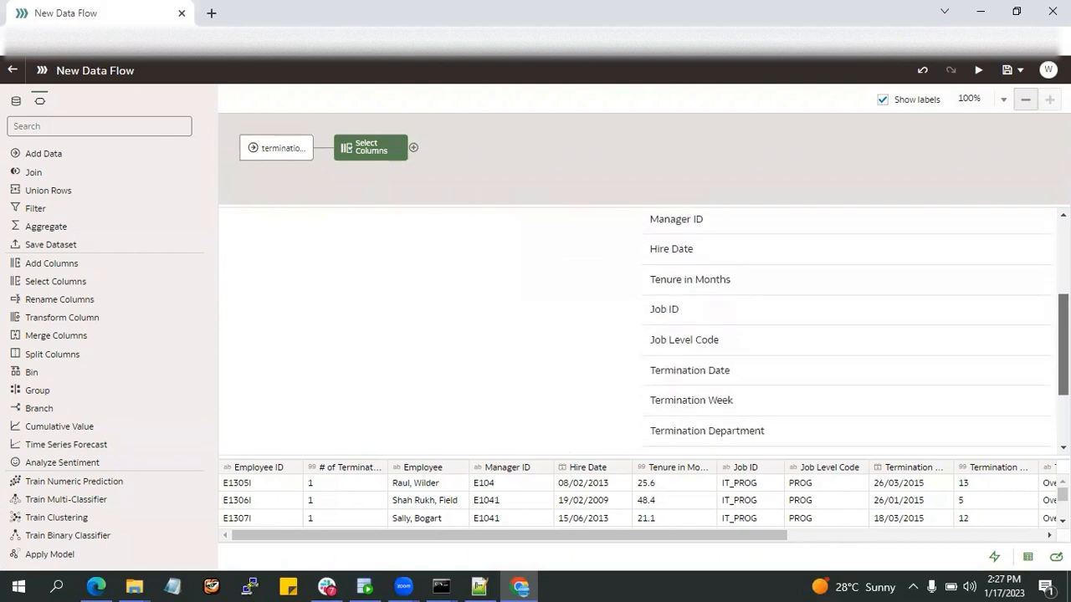
{"action": "scroll", "coordinate": [845, 335], "scroll_direction": "down", "scroll_amount": 1}
{"action": "left_click_drag", "start_coordinate": [674, 288], "coordinate": [672, 294]}
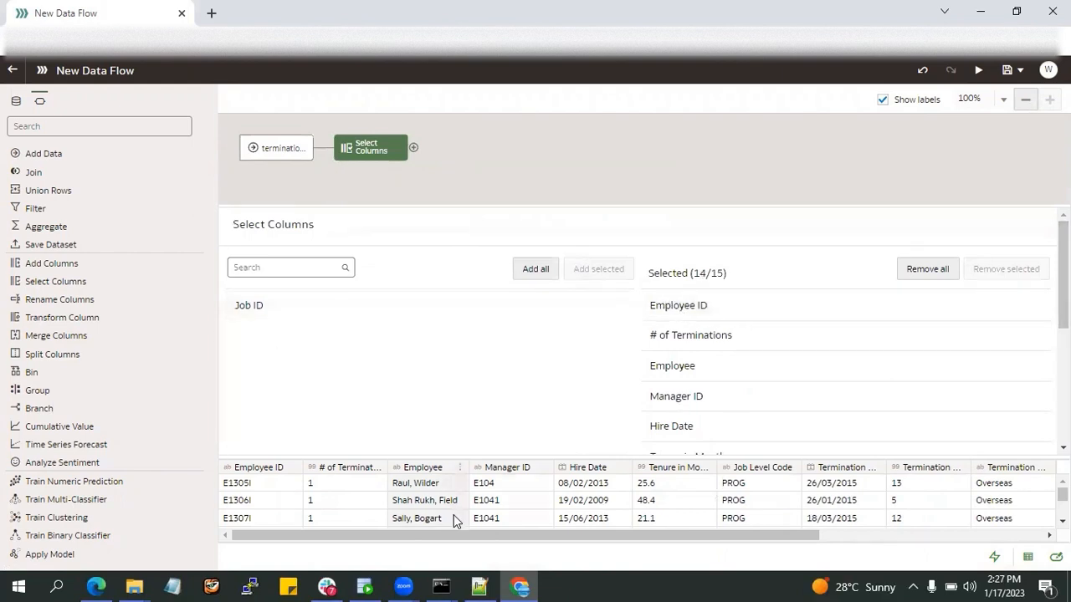
{"action": "left_click_drag", "start_coordinate": [441, 532], "coordinate": [669, 540]}
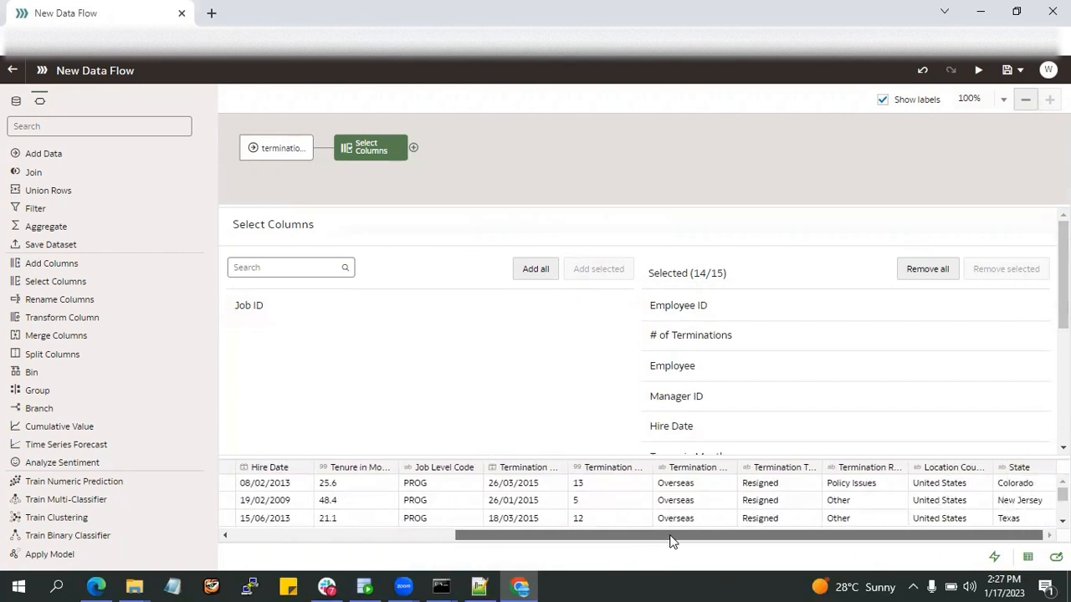
Add a Filter step after Select Columns and create a filter on the State column
{"action": "left_click", "coordinate": [414, 149]}
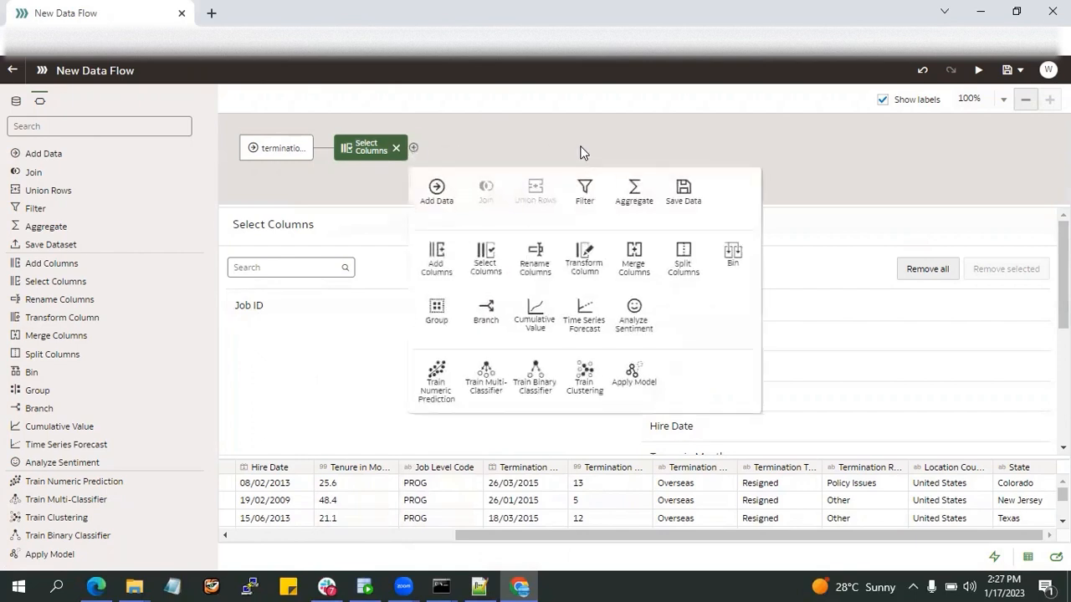
{"action": "left_click", "coordinate": [585, 203]}
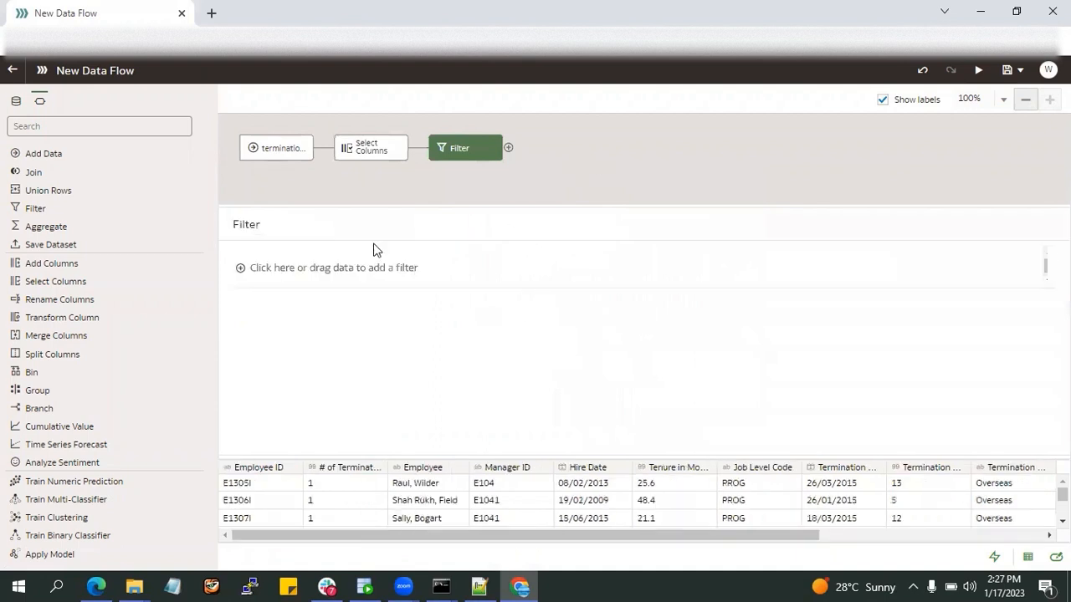
{"action": "left_click", "coordinate": [239, 270]}
{"action": "left_click_drag", "start_coordinate": [411, 334], "coordinate": [415, 442]}
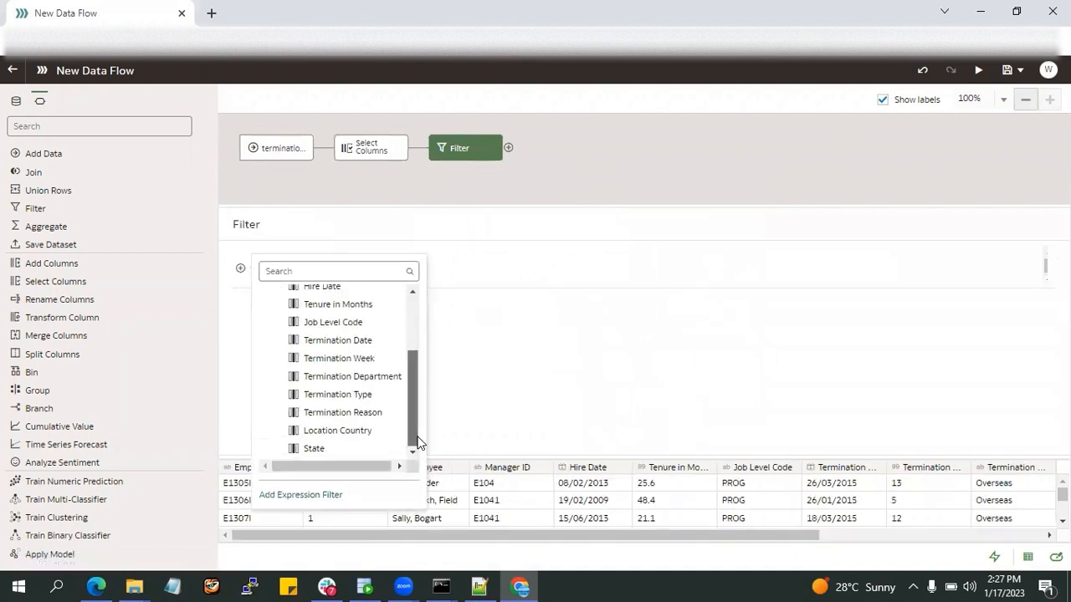
{"action": "left_click", "coordinate": [311, 451]}
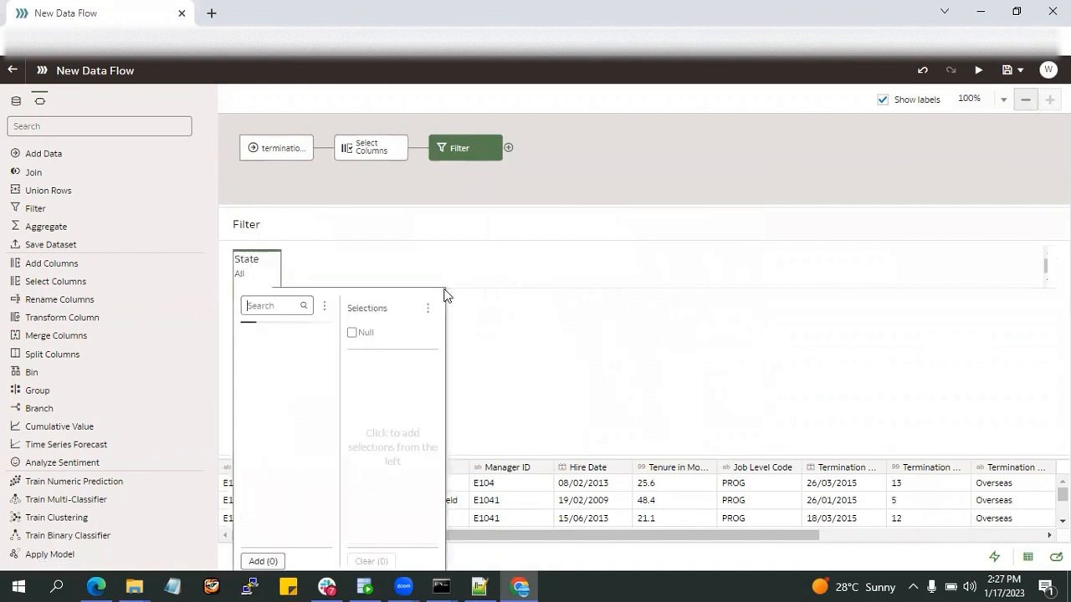
Restrict the State filter to California, Florida and New Jersey
{"action": "left_click_drag", "start_coordinate": [328, 384], "coordinate": [328, 361]}
{"action": "left_click", "coordinate": [268, 341]}
{"action": "left_click", "coordinate": [268, 364]}
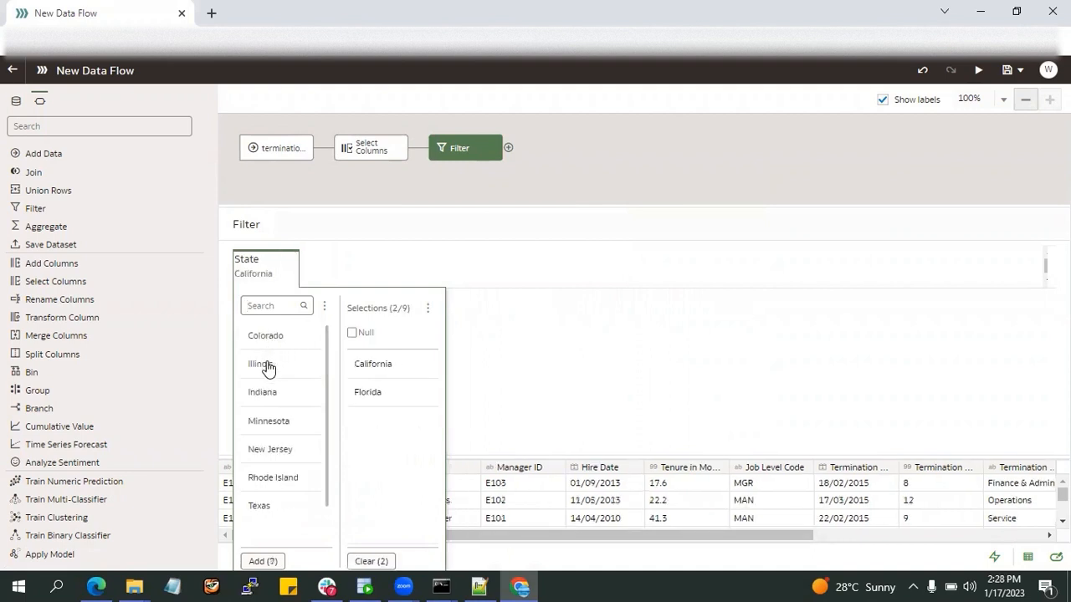
{"action": "left_click", "coordinate": [270, 450]}
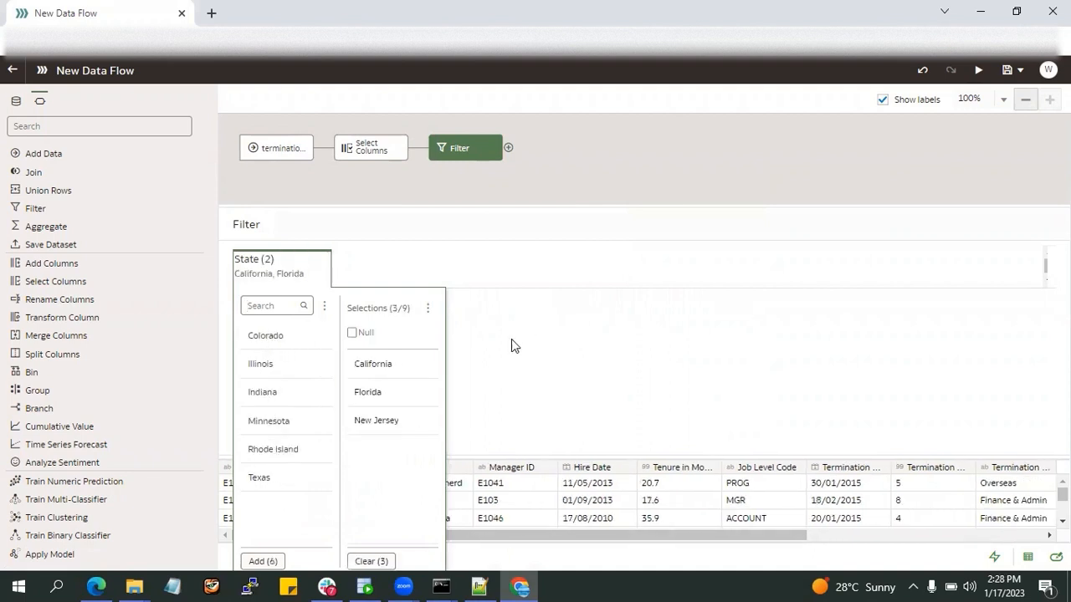
{"action": "left_click", "coordinate": [572, 351]}
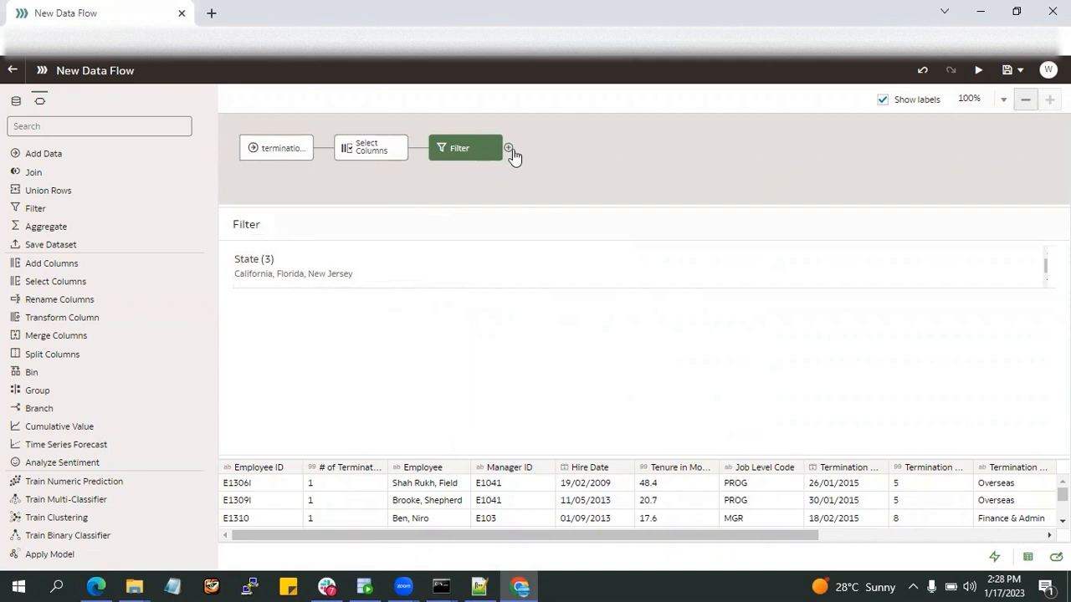
Add a Save Data step after the filter and name the output dataset Sample Dataset
{"action": "left_click", "coordinate": [508, 149]}
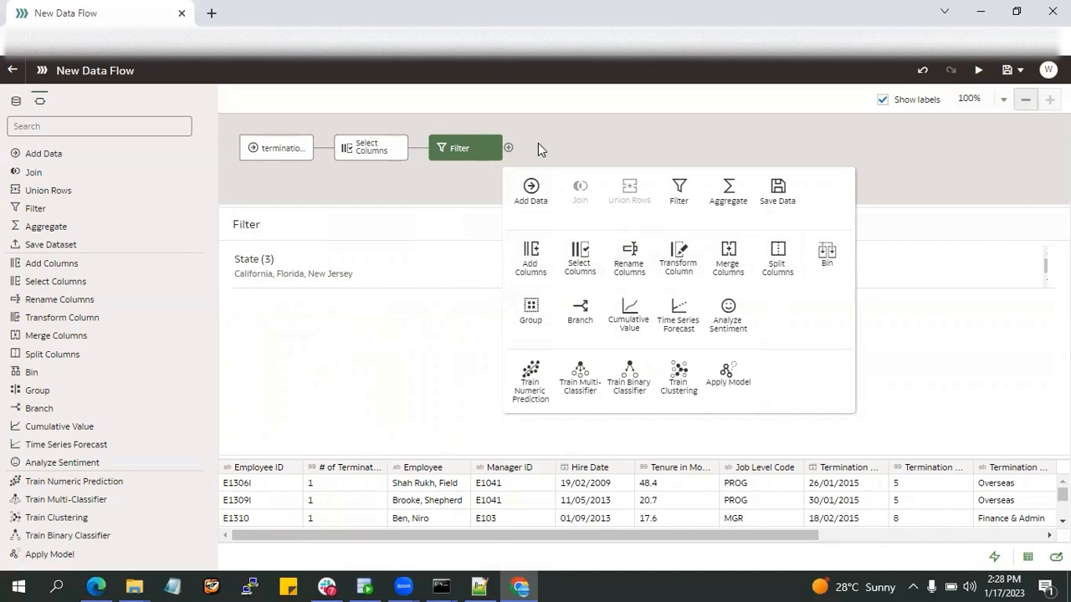
{"action": "left_click", "coordinate": [777, 191]}
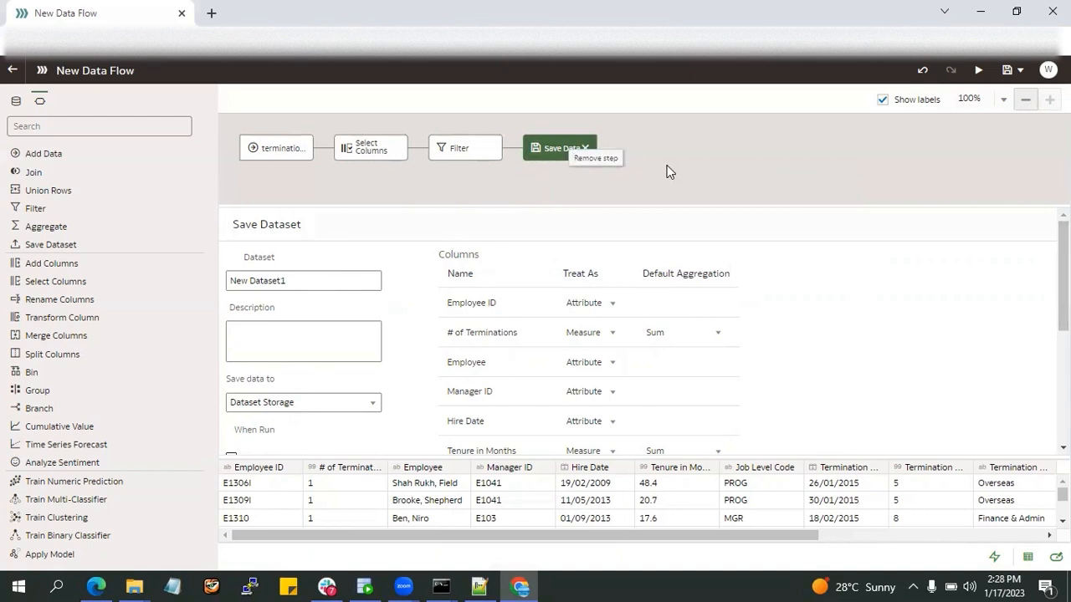
{"action": "scroll", "coordinate": [644, 332], "scroll_direction": "down", "scroll_amount": 1}
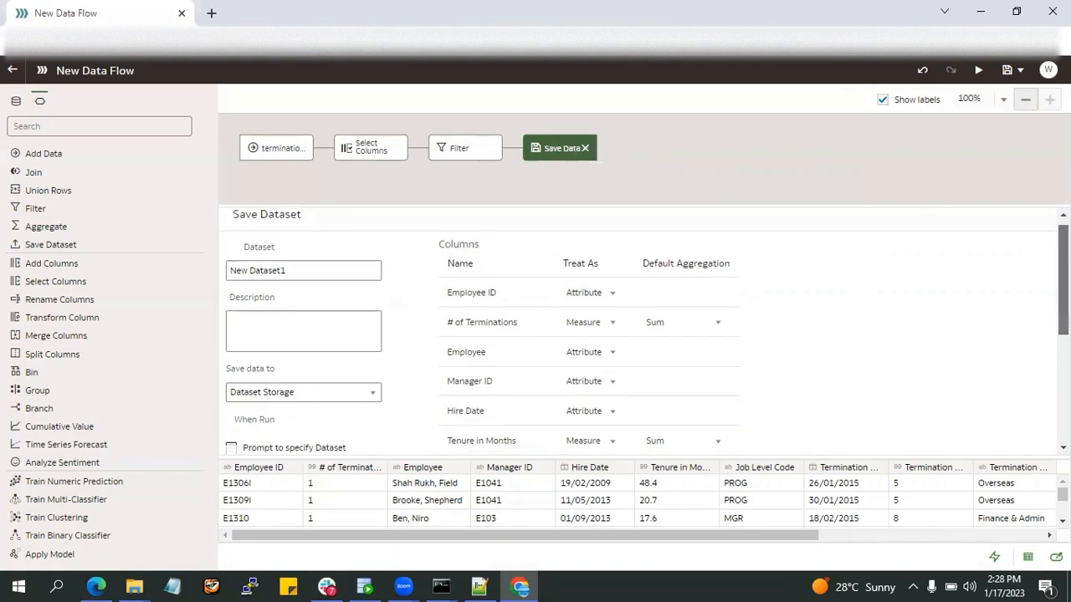
{"action": "scroll", "coordinate": [646, 332], "scroll_direction": "up", "scroll_amount": 1}
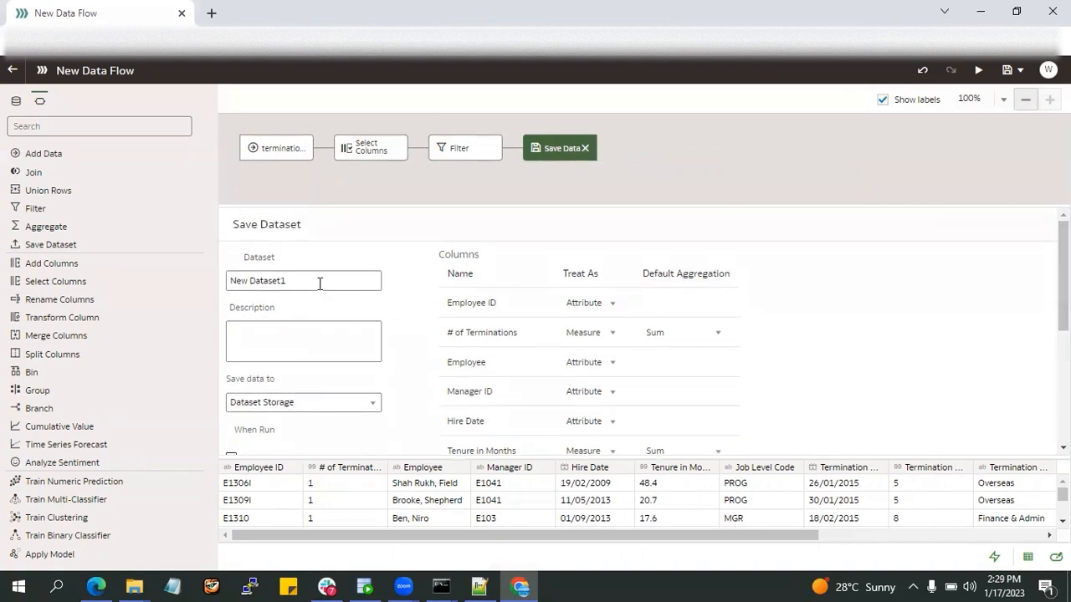
{"action": "left_click_drag", "start_coordinate": [318, 282], "coordinate": [192, 291]}
{"action": "type", "text": "Sam"}
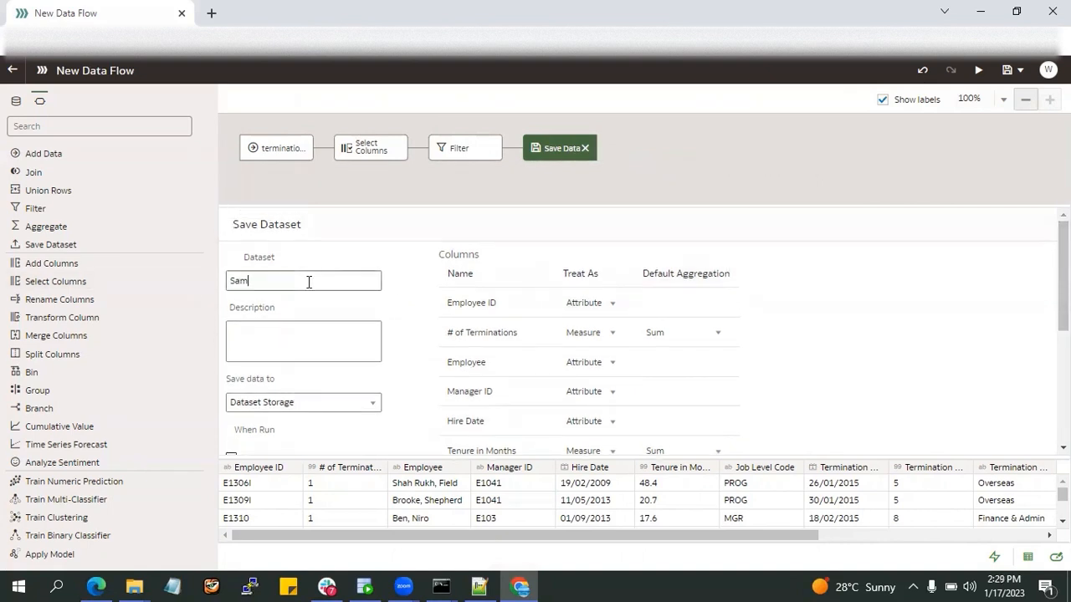
{"action": "type", "text": "ple Dataset"}
Set the output to be saved to a database connection and choose the Localhost connection
{"action": "left_click", "coordinate": [295, 404]}
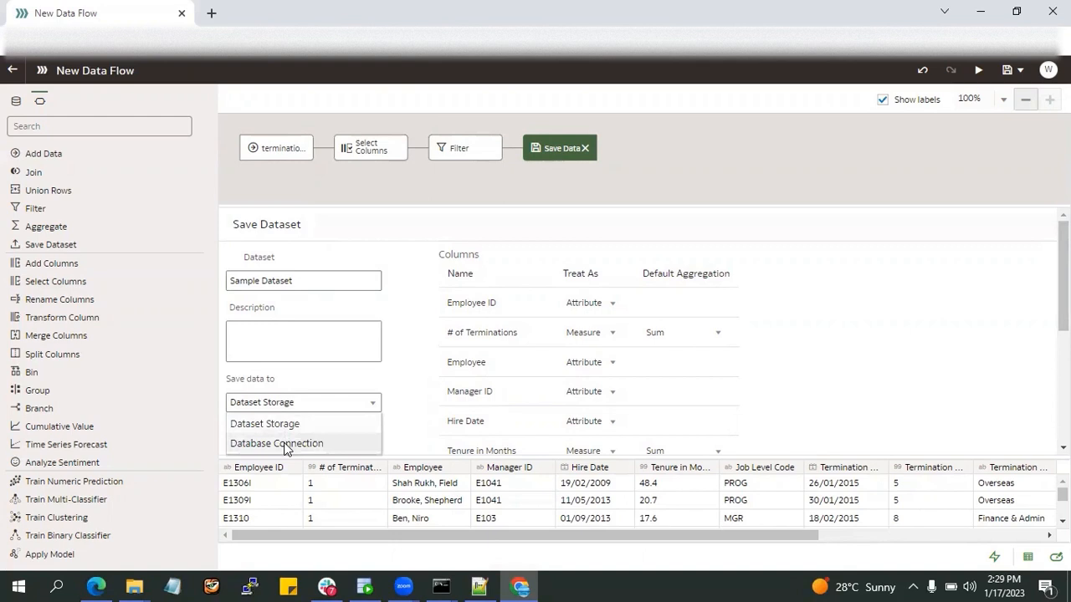
{"action": "left_click", "coordinate": [284, 444]}
{"action": "scroll", "coordinate": [282, 447], "scroll_direction": "down", "scroll_amount": 1}
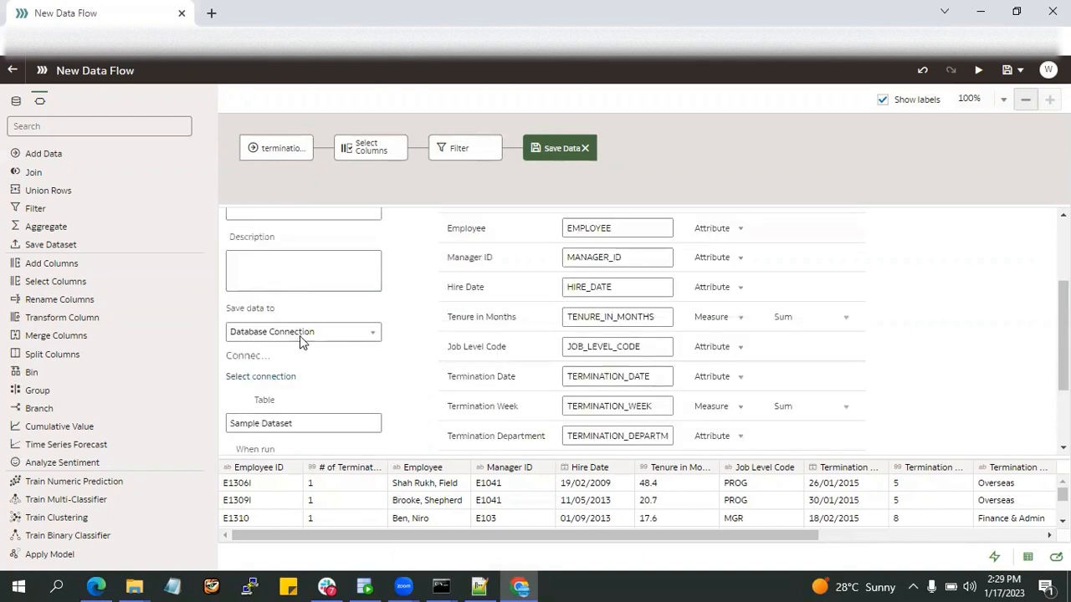
{"action": "left_click", "coordinate": [260, 376]}
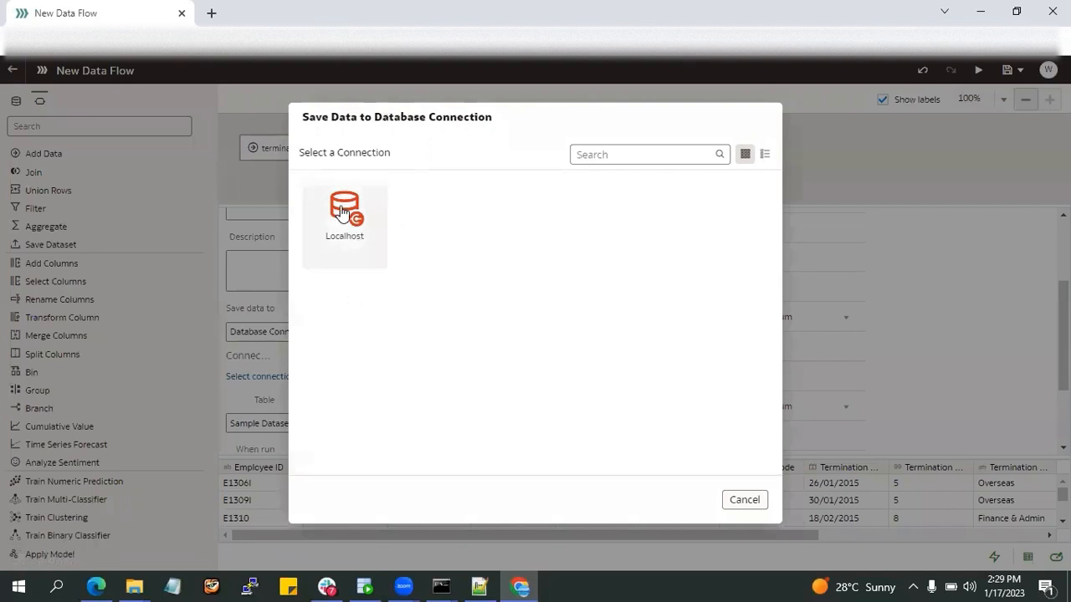
{"action": "left_click", "coordinate": [359, 234]}
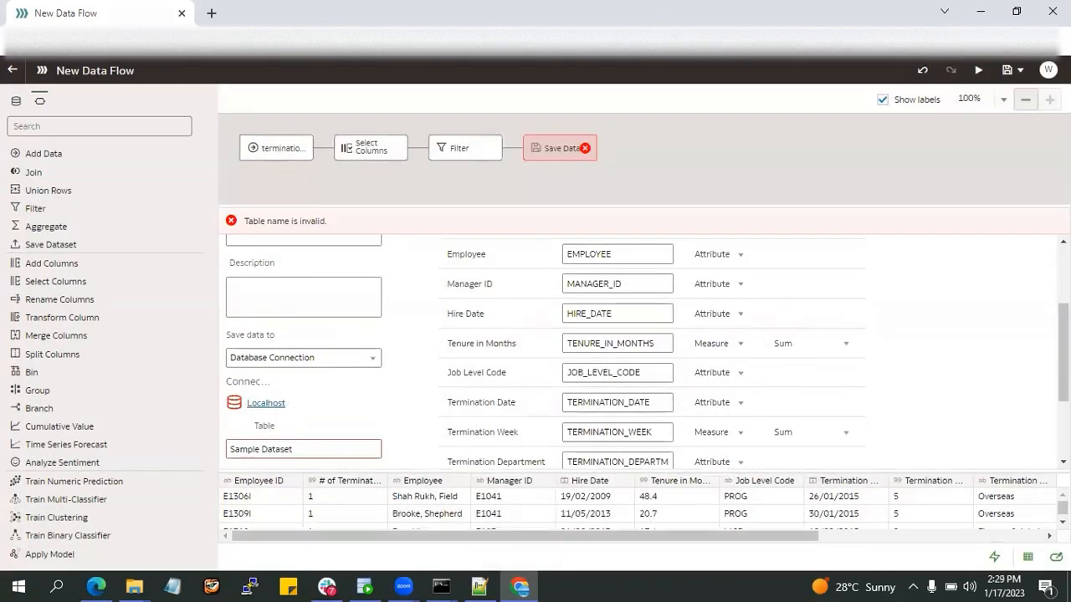
Replace the invalid database table name in the Save Dataset settings with TBL_DUMMY
{"action": "scroll", "coordinate": [643, 351], "scroll_direction": "down", "scroll_amount": 1}
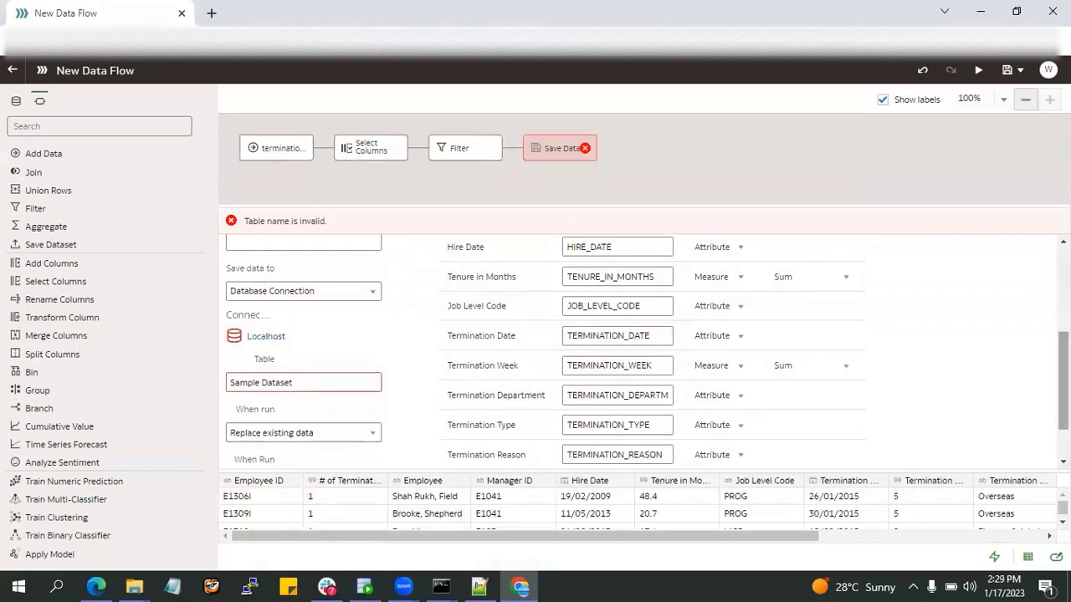
{"action": "scroll", "coordinate": [642, 351], "scroll_direction": "up", "scroll_amount": 2}
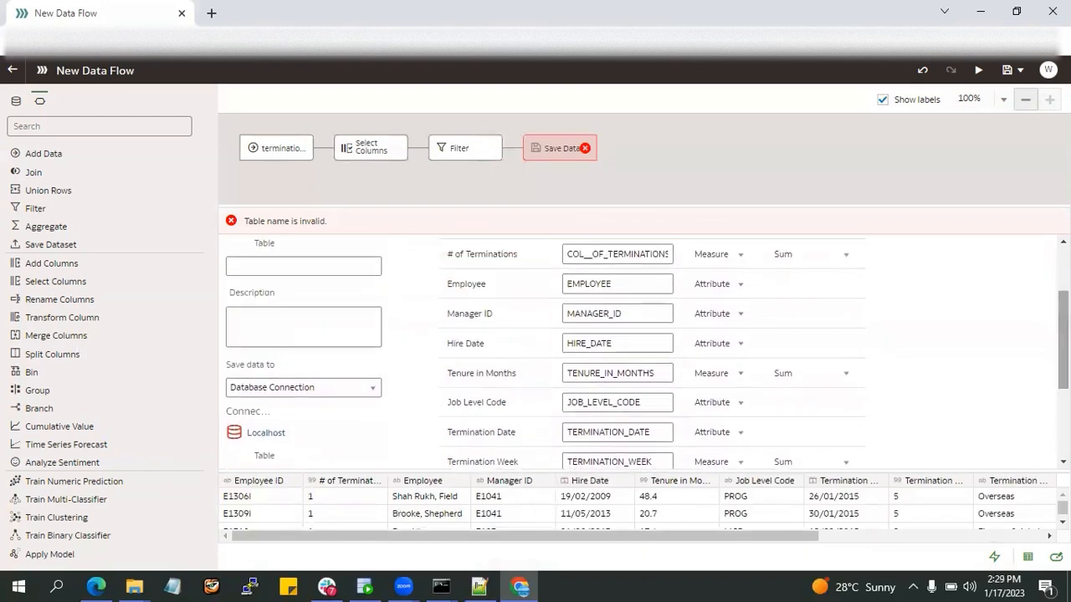
{"action": "left_click_drag", "start_coordinate": [1062, 316], "coordinate": [1063, 322]}
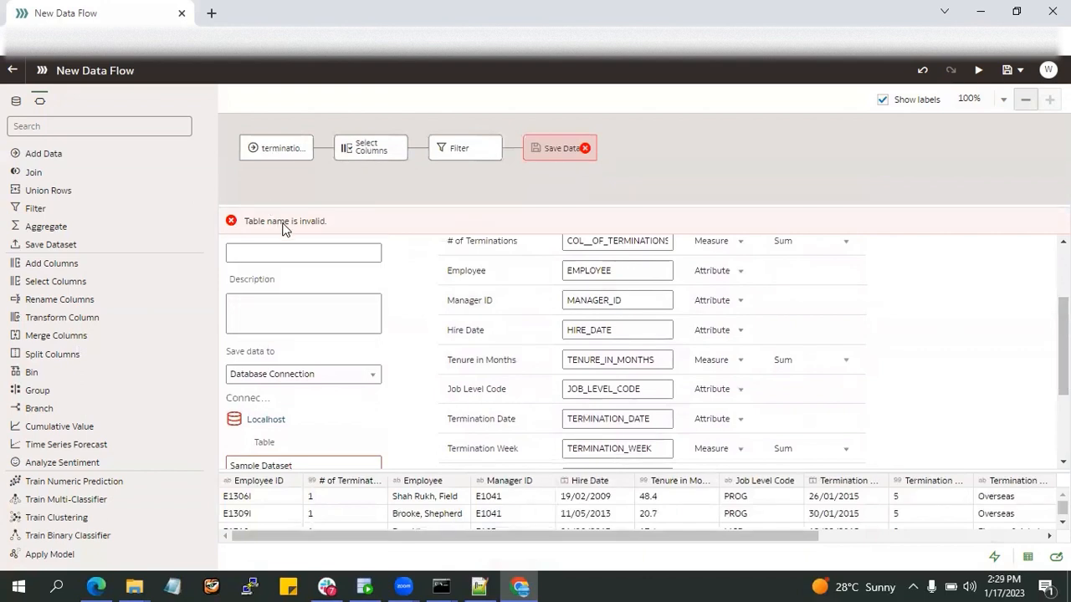
{"action": "scroll", "coordinate": [285, 381], "scroll_direction": "down", "scroll_amount": 2}
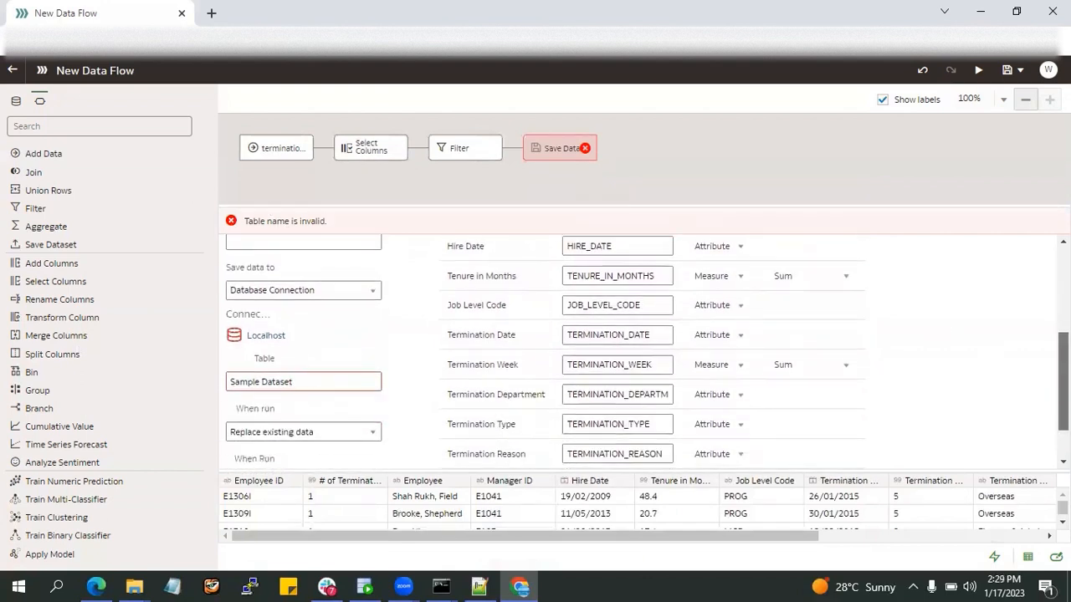
{"action": "left_click_drag", "start_coordinate": [311, 384], "coordinate": [230, 381]}
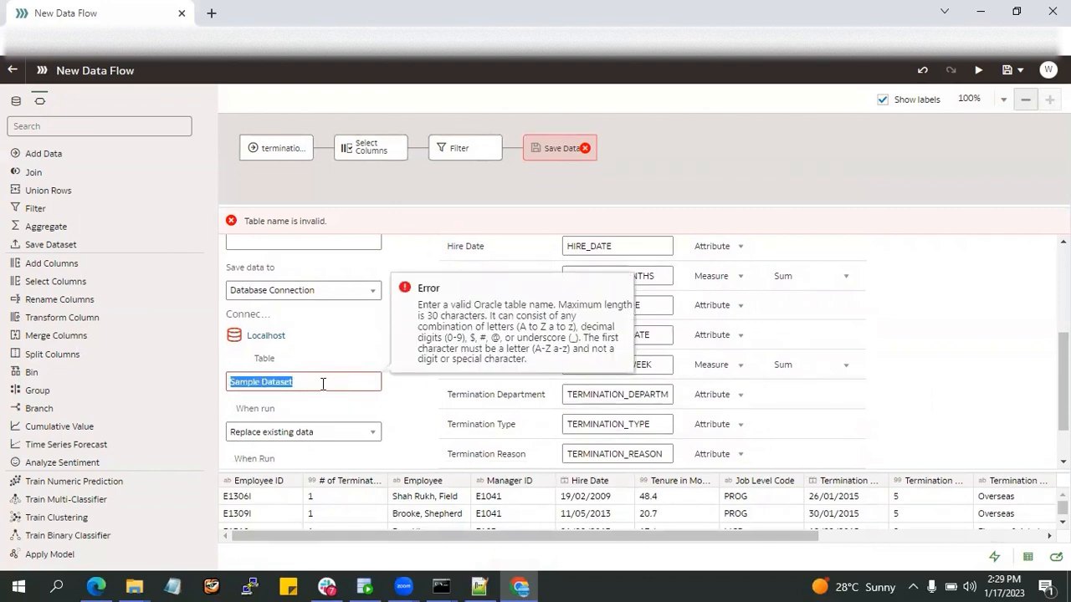
{"action": "type", "text": "DUMM"}
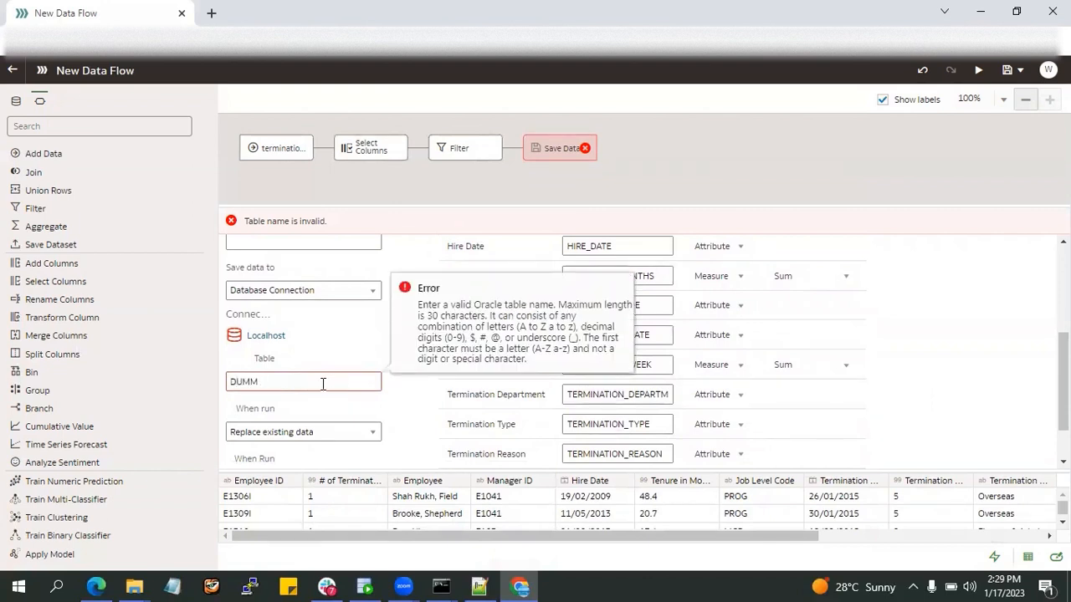
{"action": "type", "text": "TY"}
{"action": "left_click", "coordinate": [229, 381]}
{"action": "type", "text": "TBL_"}
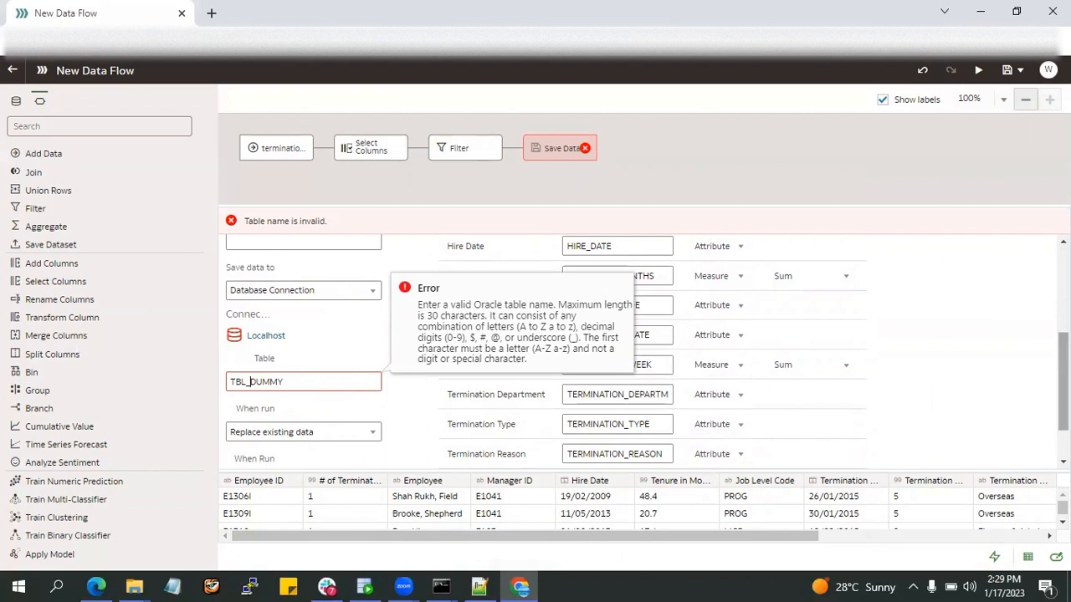
Set the TBL_DUMMY output to replace existing data when the flow is run
{"action": "left_click_drag", "start_coordinate": [1064, 358], "coordinate": [1064, 385]}
{"action": "left_click", "coordinate": [351, 376]}
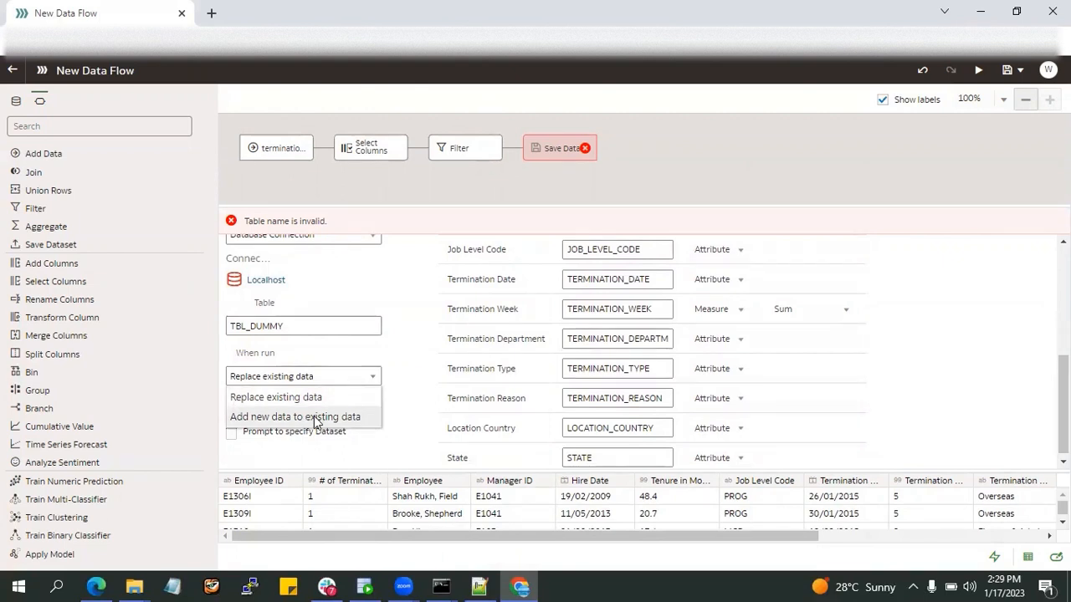
{"action": "left_click", "coordinate": [309, 399]}
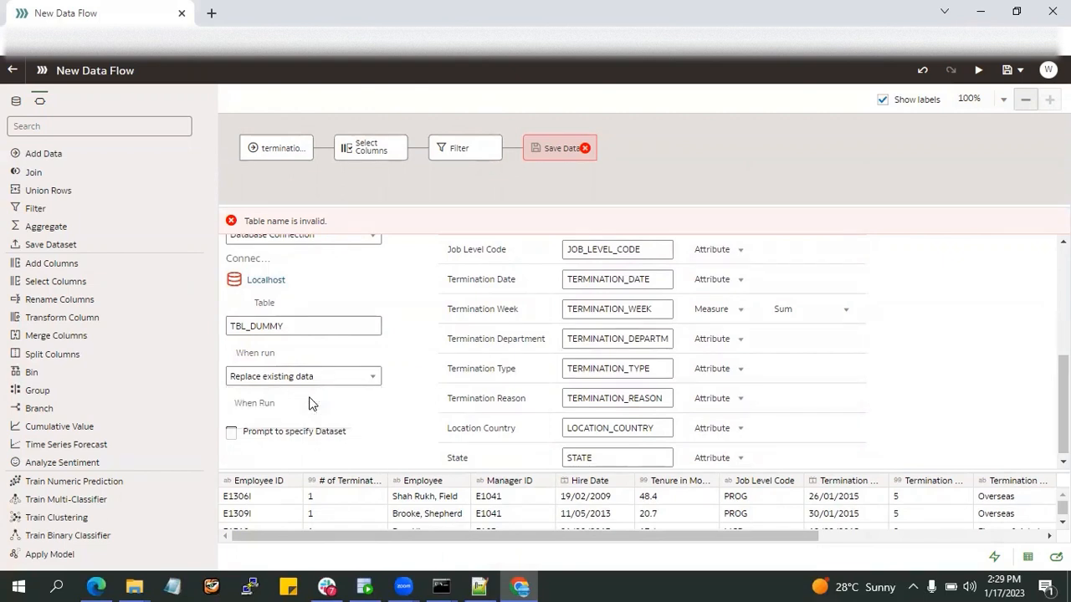
{"action": "double_click", "coordinate": [293, 326]}
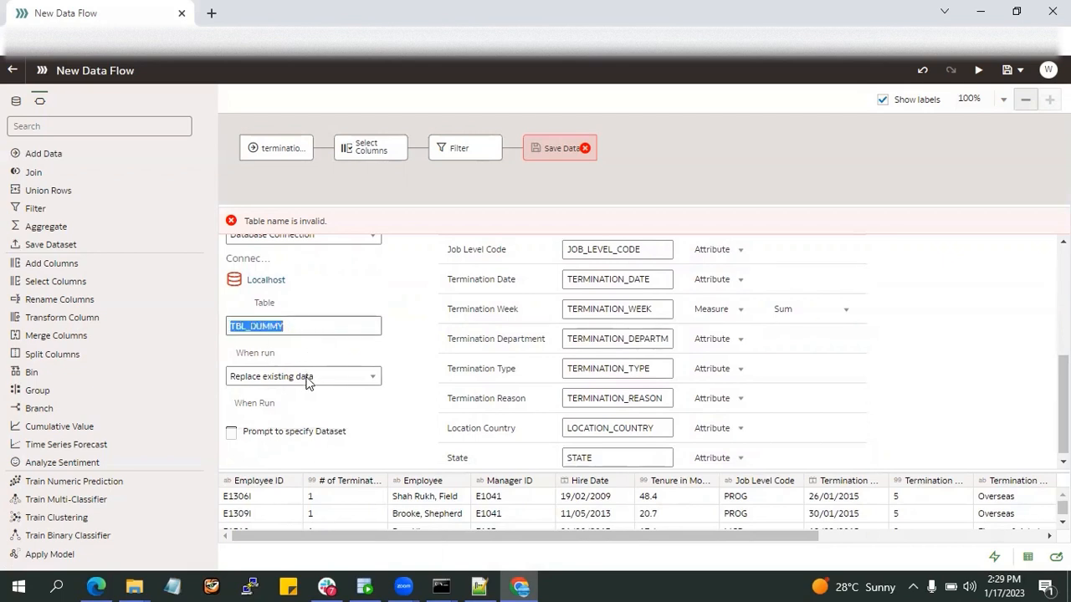
{"action": "left_click", "coordinate": [307, 326]}
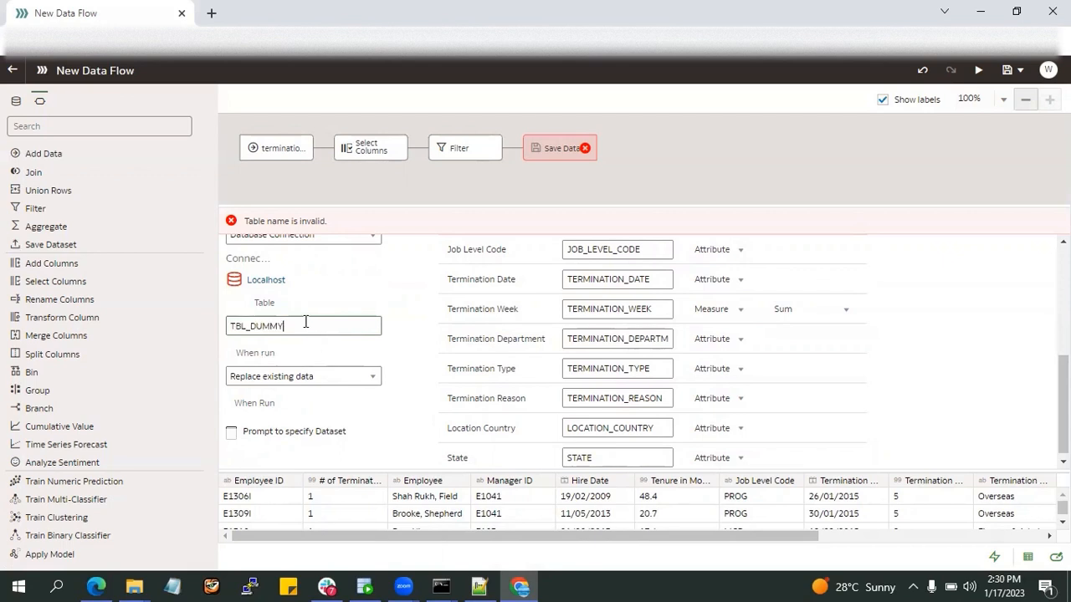
{"action": "left_click", "coordinate": [306, 378]}
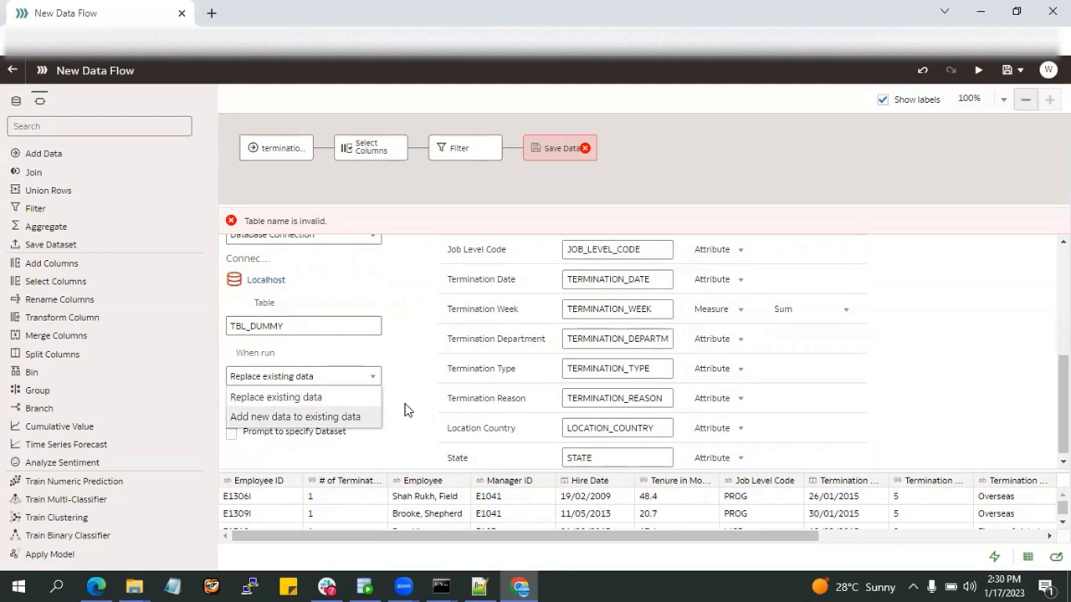
Copy the table name, switch to Oracle SQL Developer and run the query "select * from TBL_DUMMY;"
{"action": "left_click_drag", "start_coordinate": [286, 326], "coordinate": [220, 329]}
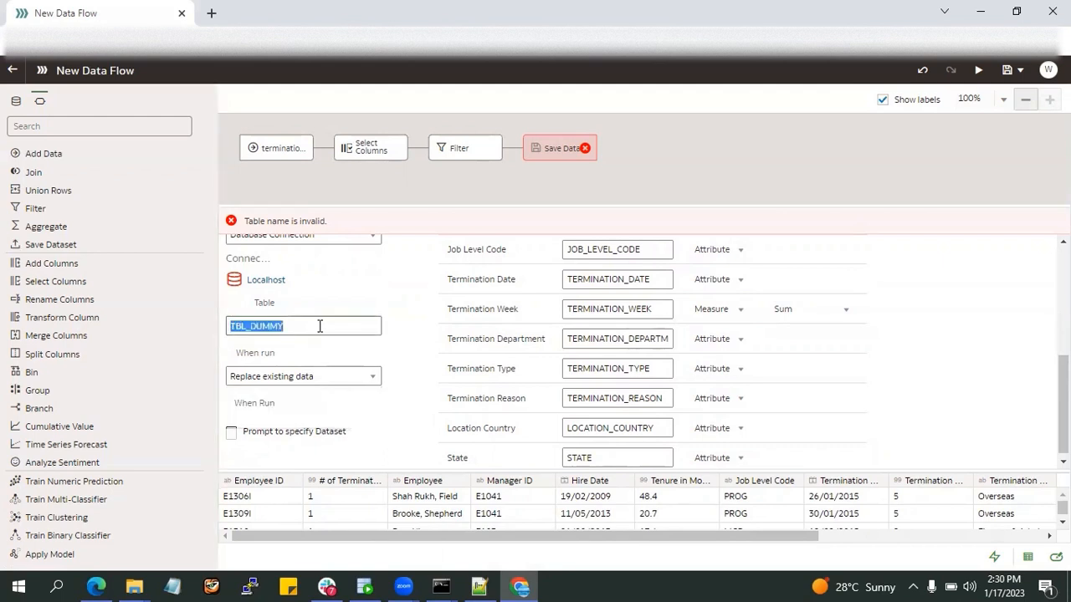
{"action": "left_click_drag", "start_coordinate": [320, 329], "coordinate": [227, 328]}
{"action": "left_click", "coordinate": [365, 587]}
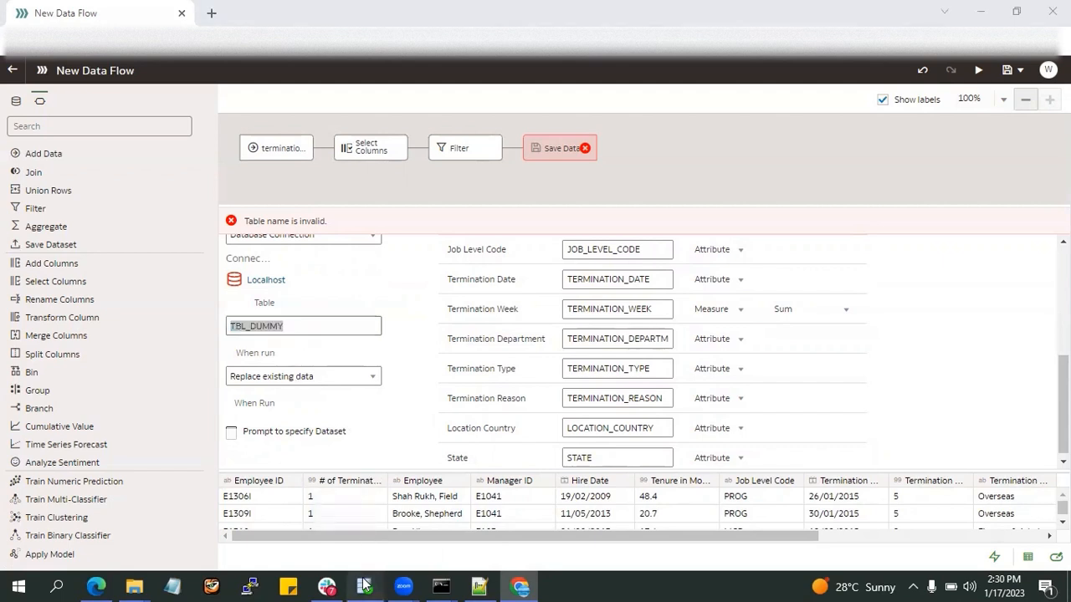
{"action": "type", "text": "select"}
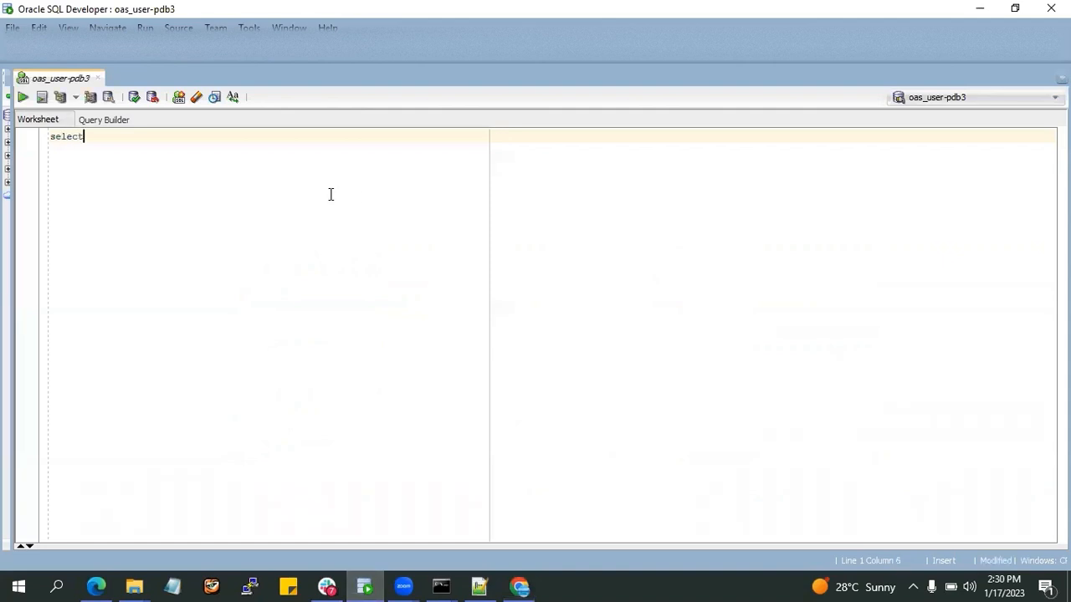
{"action": "type", "text": " *"}
{"action": "key", "text": "Return"}
{"action": "type", "text": ";"}
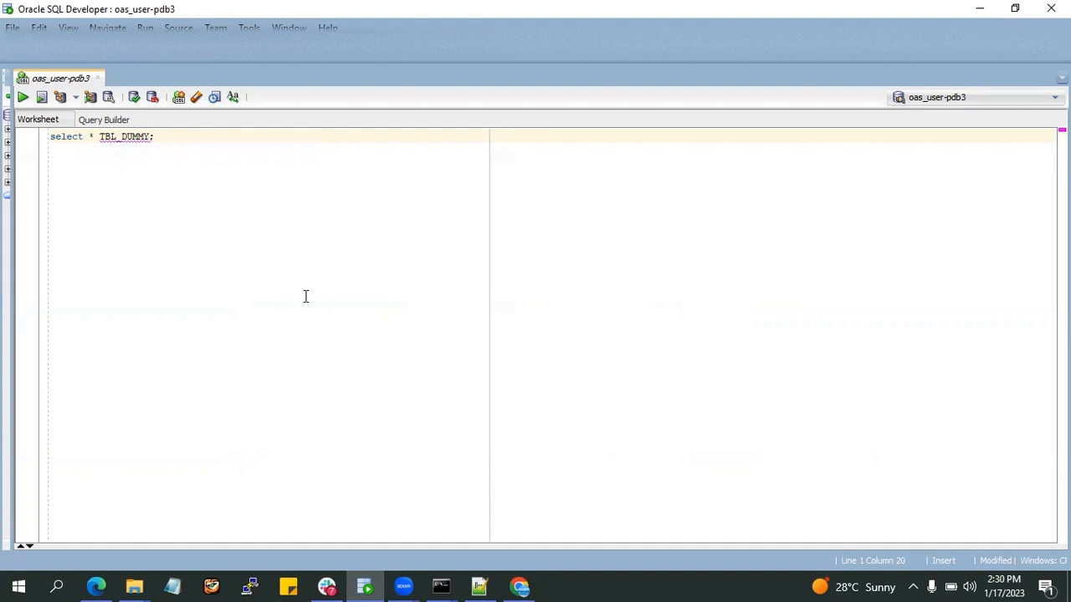
{"action": "key", "text": "ctrl+Return"}
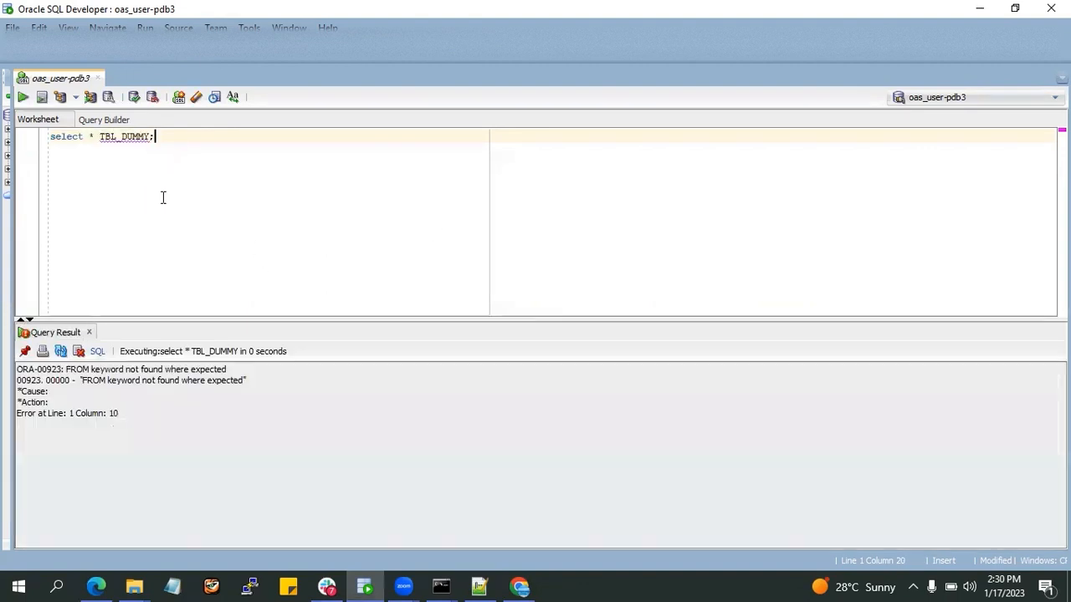
{"action": "left_click", "coordinate": [100, 136]}
{"action": "type", "text": "from"}
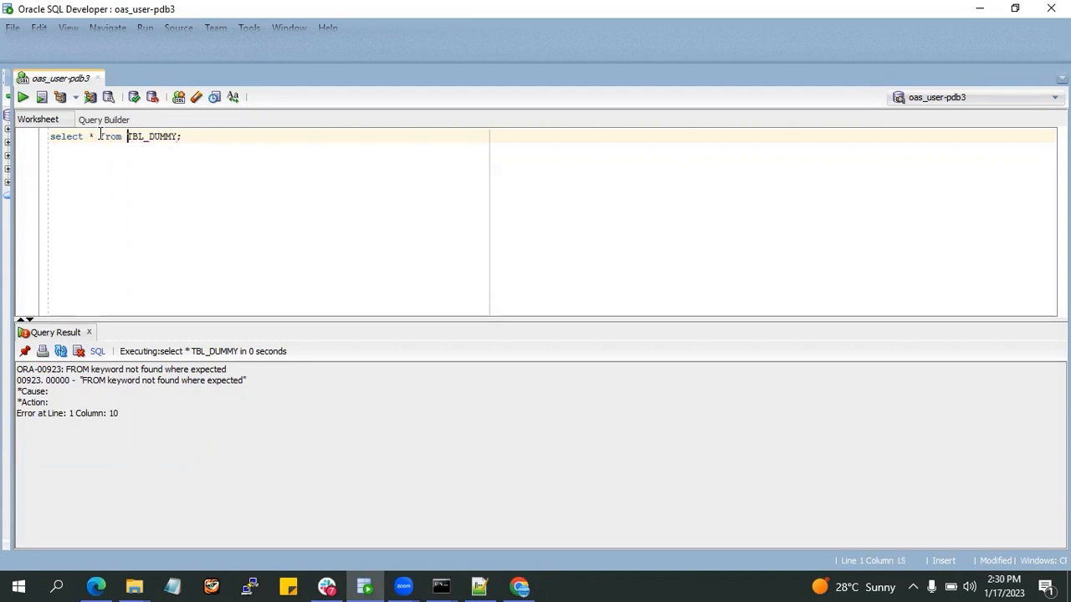
{"action": "key", "text": "ctrl+Return"}
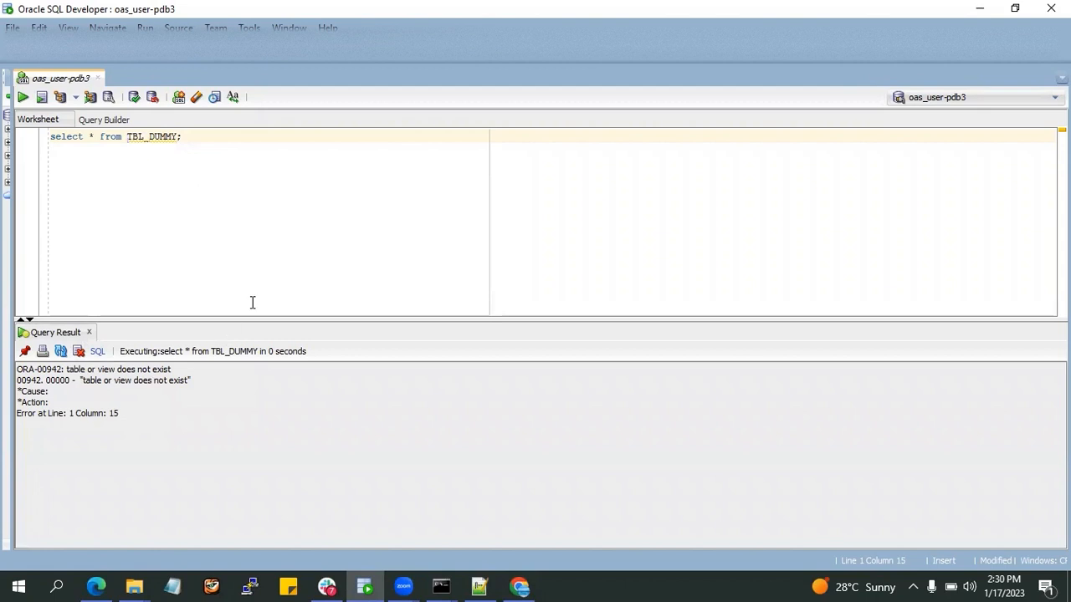
Switch back to the data flow in the browser, review the Save Dataset settings and save the flow as DF_SAMPLE
{"action": "key", "text": "alt+Tab"}
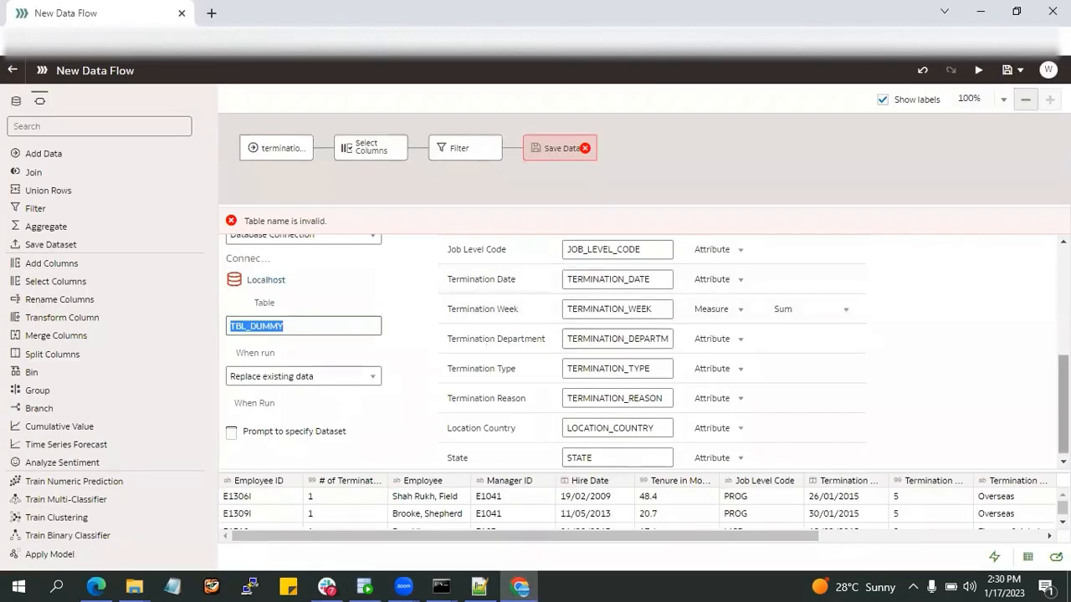
{"action": "scroll", "coordinate": [644, 351], "scroll_direction": "up", "scroll_amount": 5}
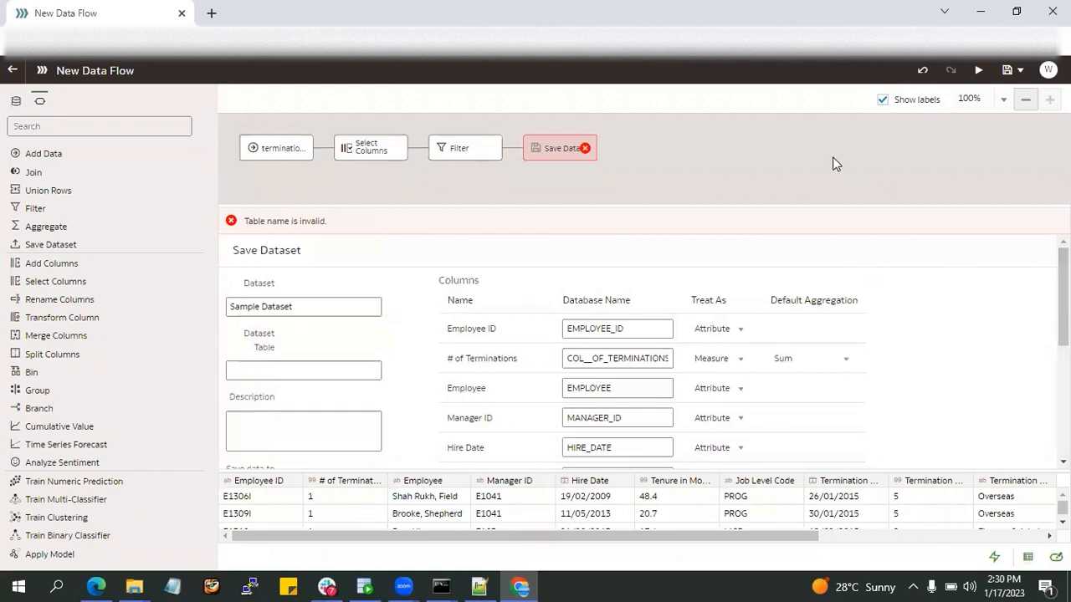
{"action": "left_click_drag", "start_coordinate": [1063, 284], "coordinate": [1063, 383]}
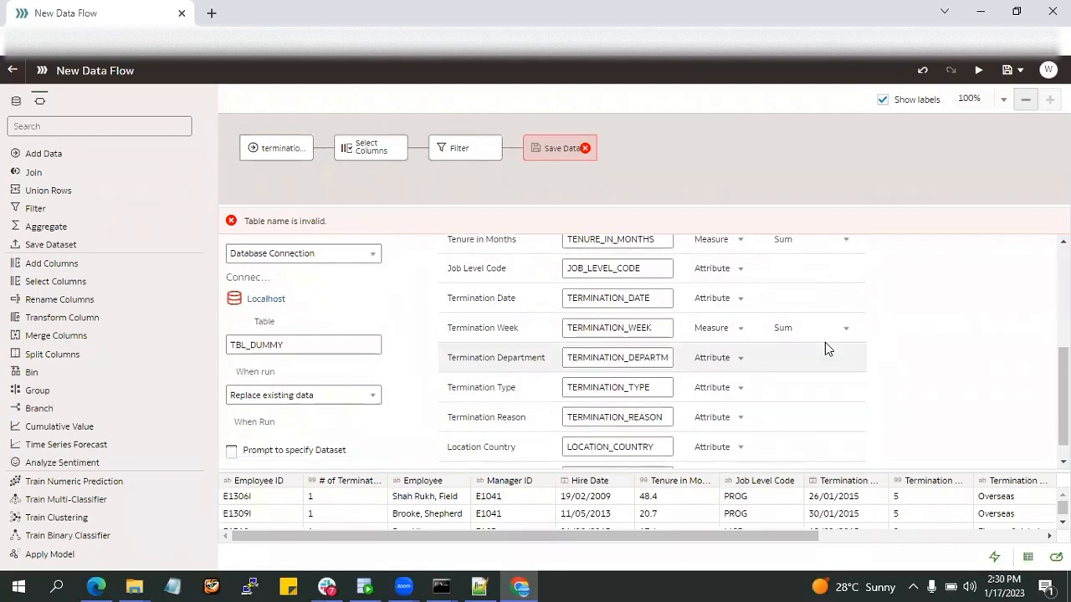
{"action": "left_click_drag", "start_coordinate": [1063, 391], "coordinate": [1064, 289]}
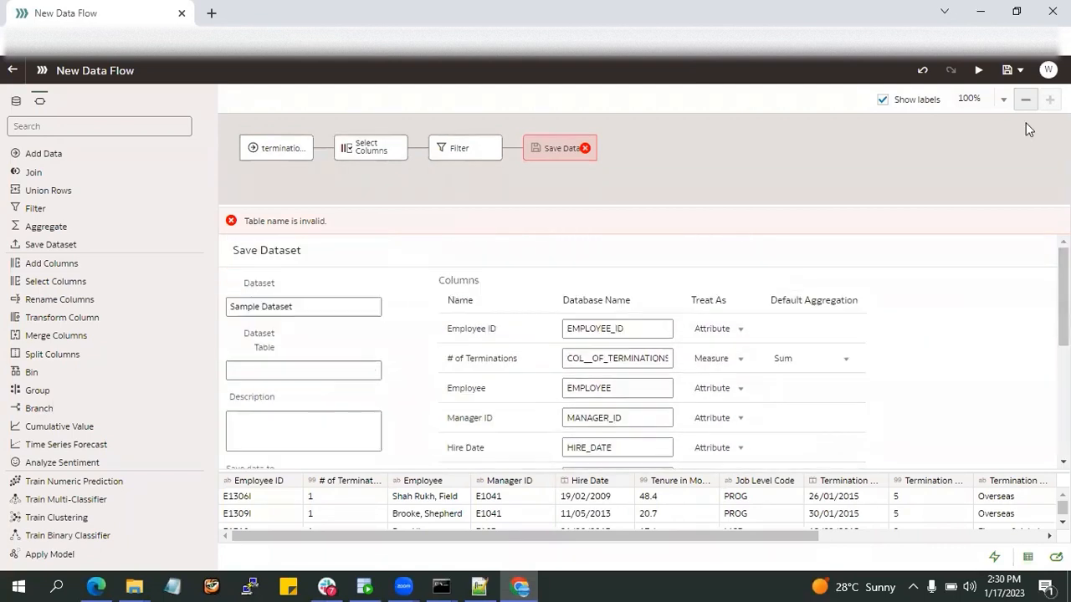
{"action": "left_click", "coordinate": [1018, 72]}
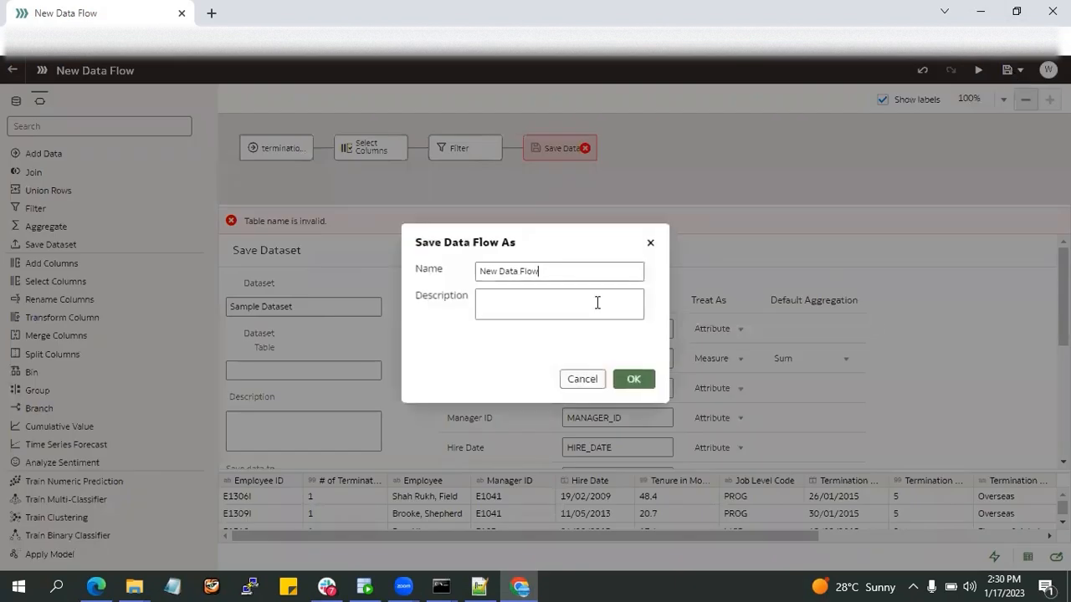
{"action": "left_click_drag", "start_coordinate": [563, 274], "coordinate": [430, 272]}
{"action": "type", "text": "DF_SAMPLE"}
{"action": "left_click", "coordinate": [632, 378]}
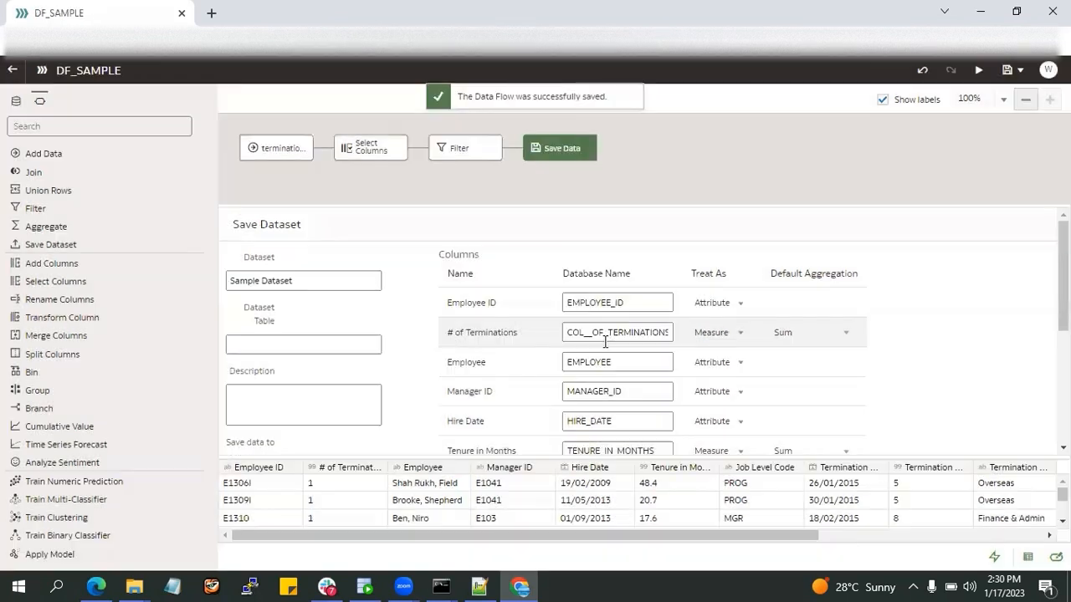
{"action": "left_click", "coordinate": [627, 96]}
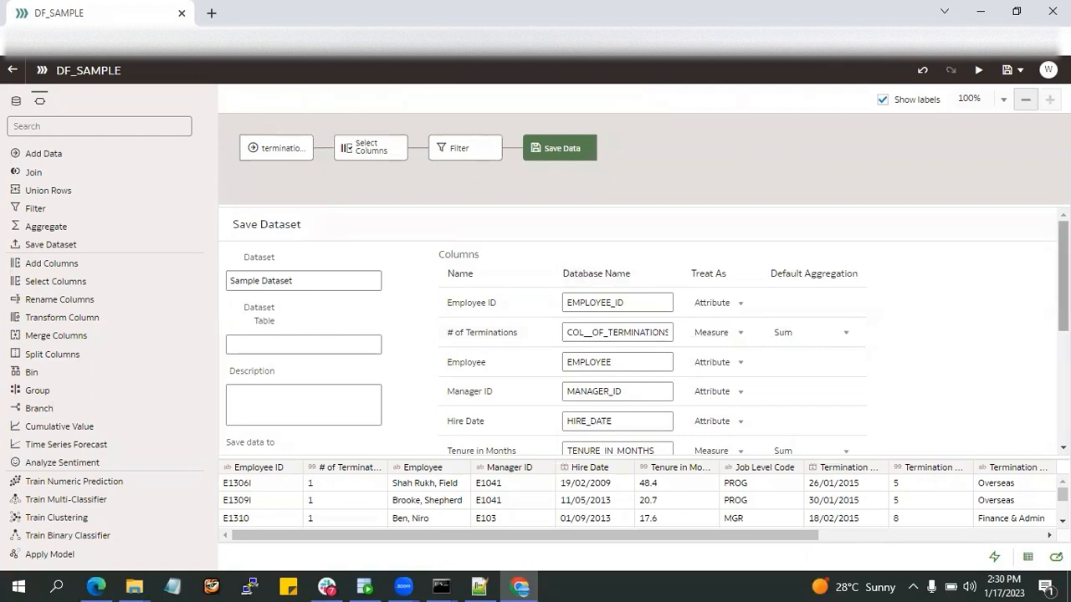
Review the saved output settings and run the DF_SAMPLE data flow
{"action": "scroll", "coordinate": [701, 369], "scroll_direction": "down", "scroll_amount": 1}
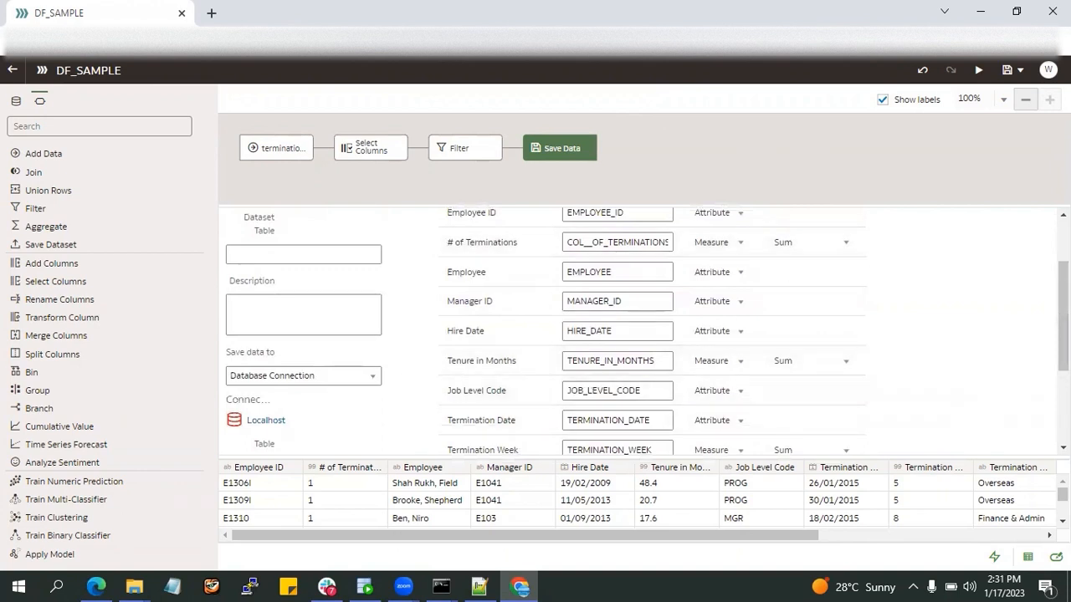
{"action": "left_click_drag", "start_coordinate": [1064, 316], "coordinate": [1063, 275]}
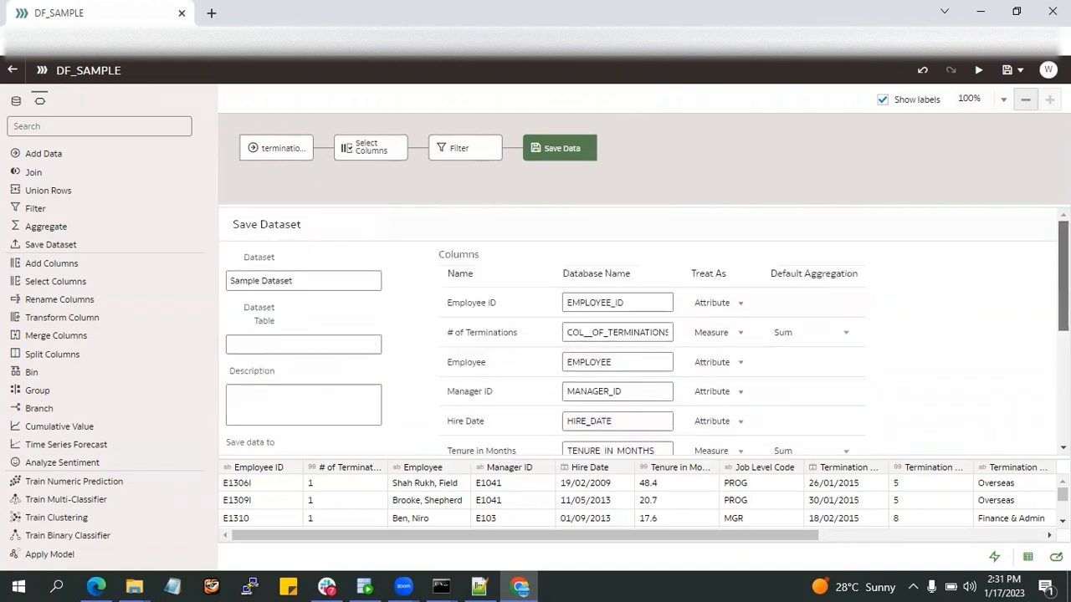
{"action": "left_click", "coordinate": [979, 71]}
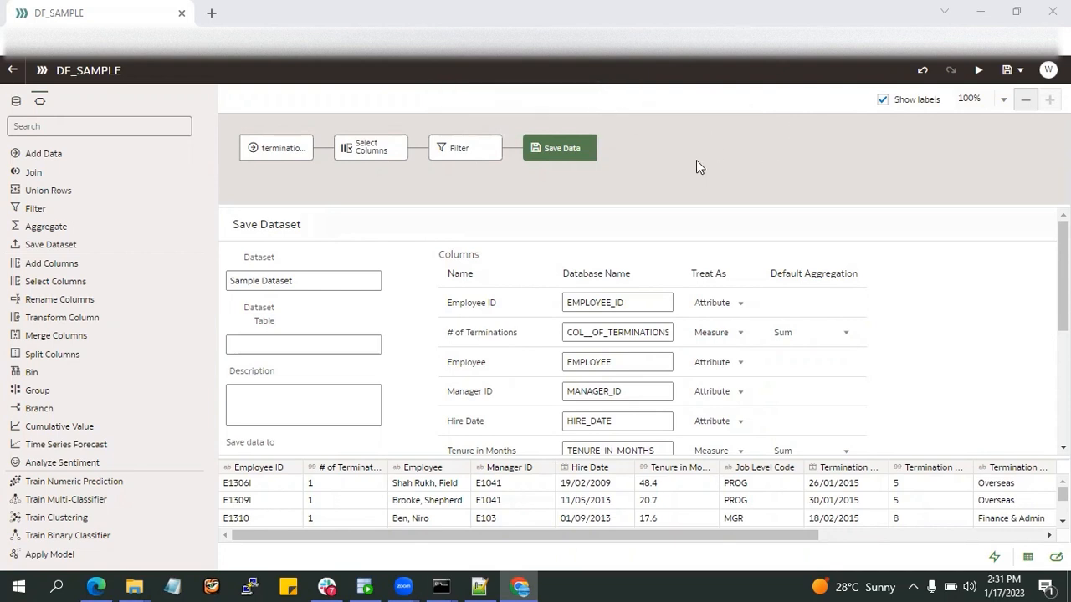
Switch to Oracle SQL Developer, rerun the TBL_DUMMY query and examine the returned rows
{"action": "left_click", "coordinate": [365, 586]}
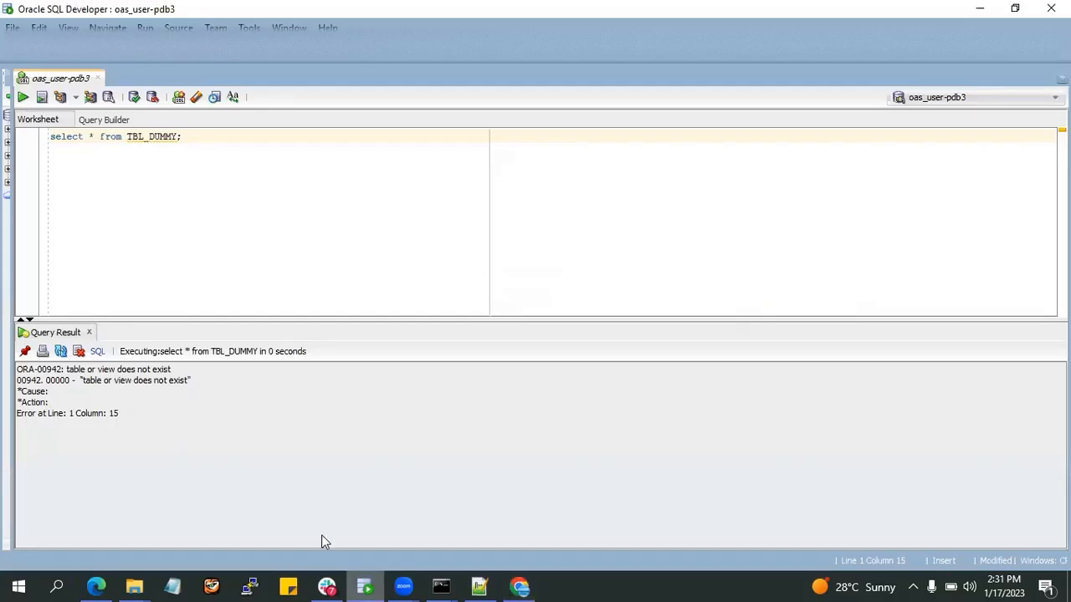
{"action": "left_click", "coordinate": [191, 138]}
{"action": "key", "text": "ctrl+Return"}
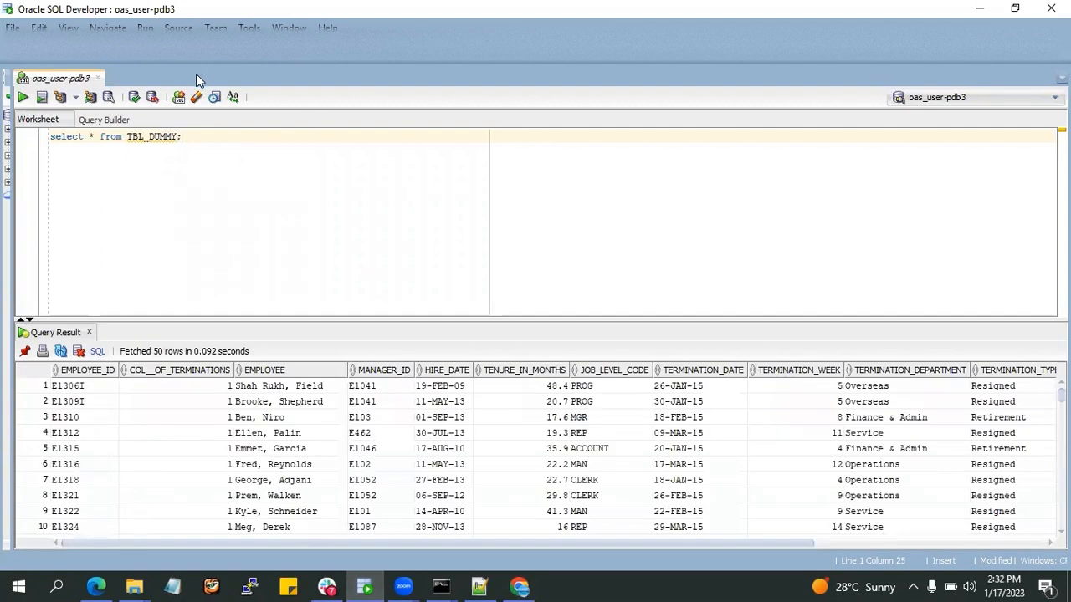
{"action": "left_click", "coordinate": [126, 416]}
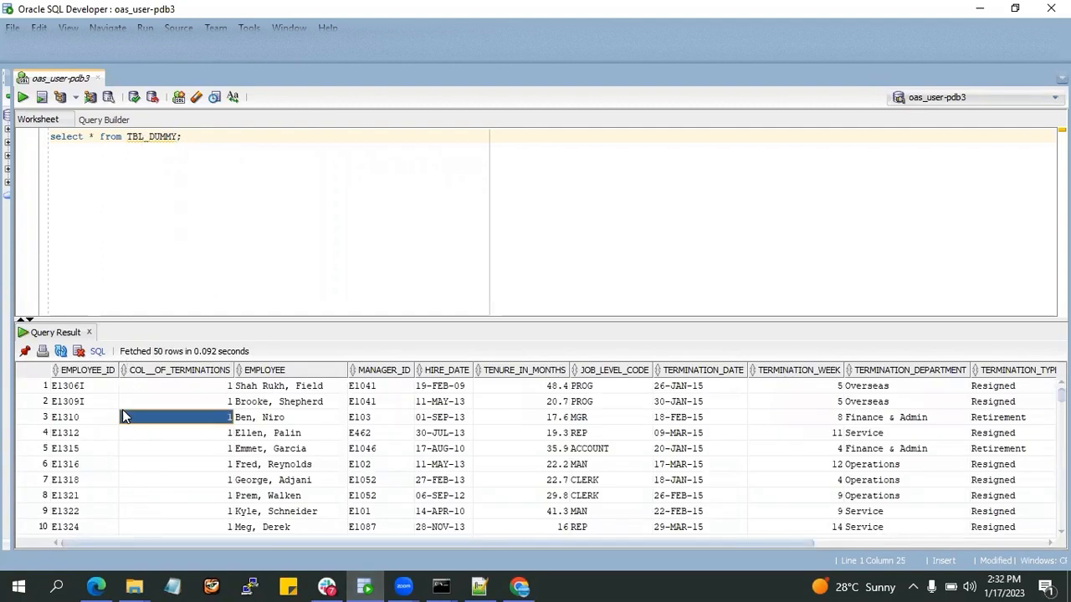
{"action": "mouse_move", "coordinate": [272, 542]}
{"action": "left_mouse_down"}
{"action": "mouse_move", "coordinate": [504, 544]}
{"action": "mouse_move", "coordinate": [265, 542]}
{"action": "left_mouse_up"}
Switch back to the DF_SAMPLE data flow in the browser and review the step types available after the terminations dataset
{"action": "left_click", "coordinate": [518, 586]}
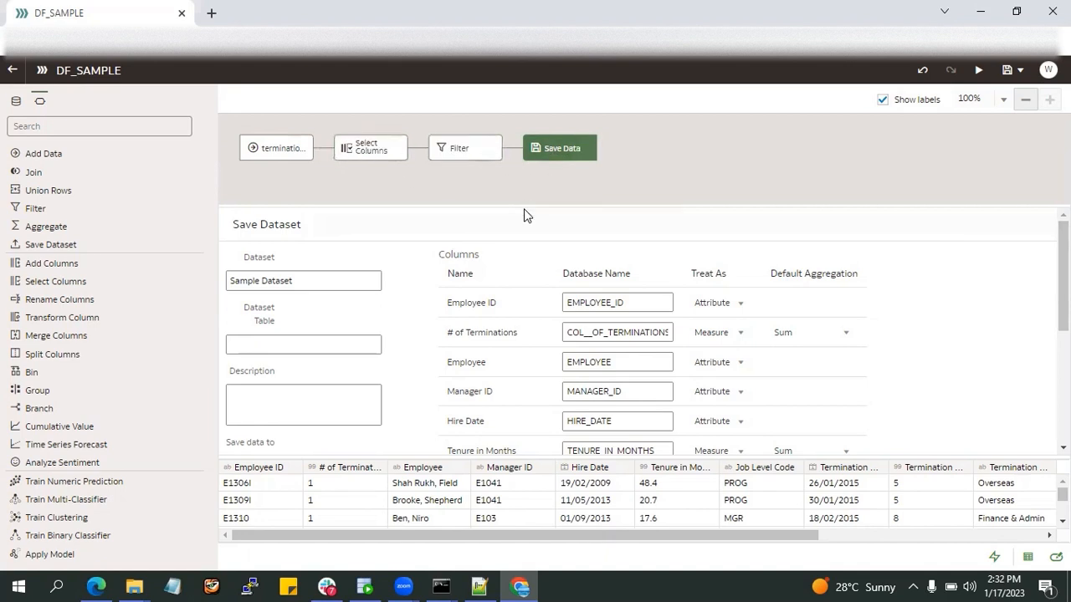
{"action": "left_click_drag", "start_coordinate": [521, 206], "coordinate": [519, 257]}
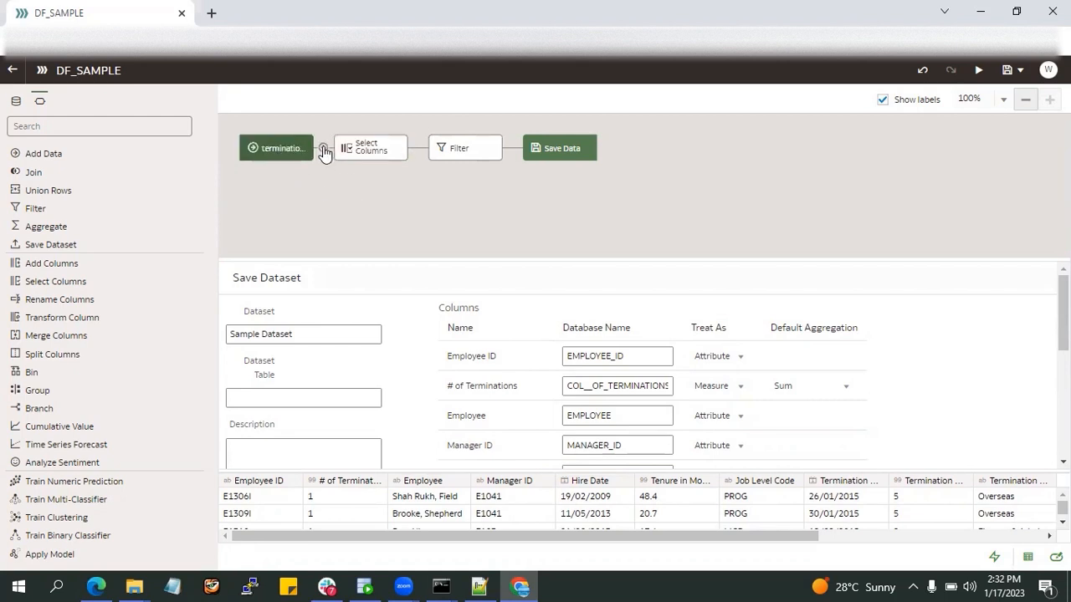
{"action": "left_click", "coordinate": [324, 151]}
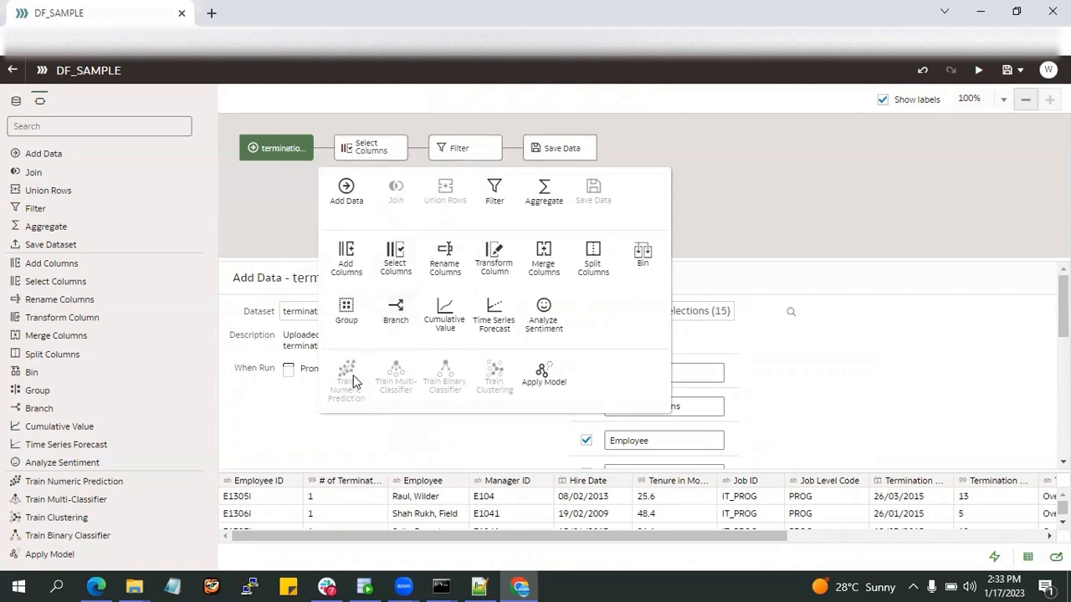
{"action": "left_click", "coordinate": [739, 188]}
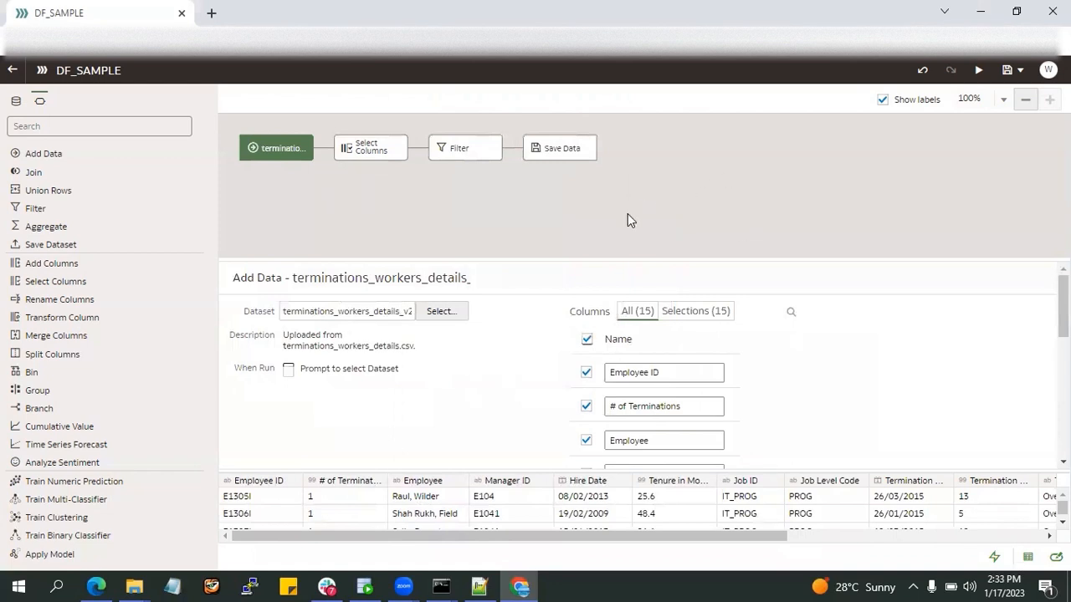
{"action": "left_click_drag", "start_coordinate": [628, 257], "coordinate": [622, 206]}
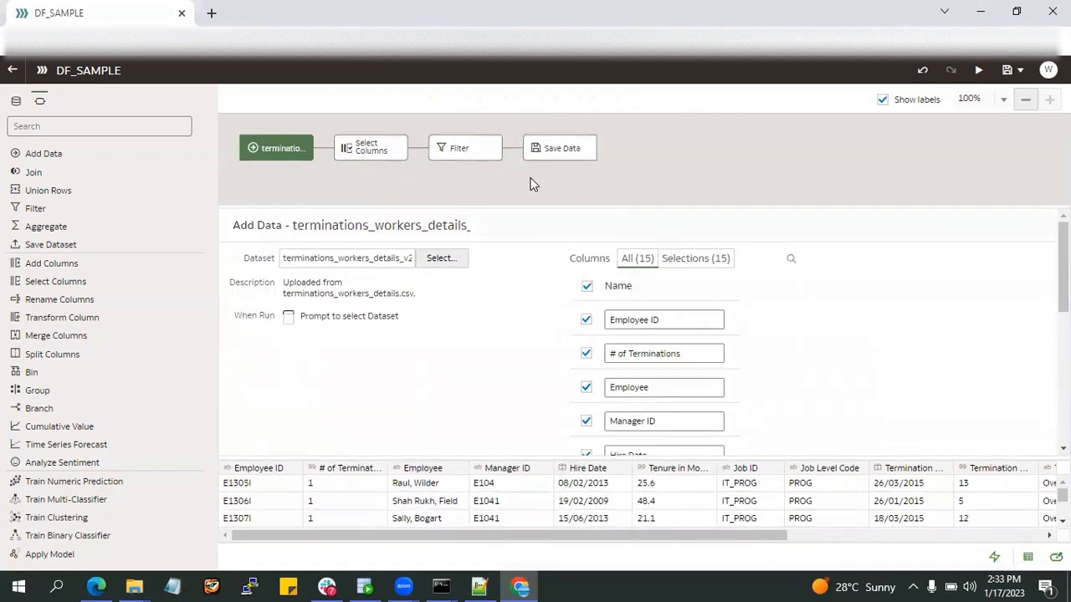
Leave the data flow, show the list of sequences on the Data page and create a new sequence
{"action": "left_click", "coordinate": [11, 72]}
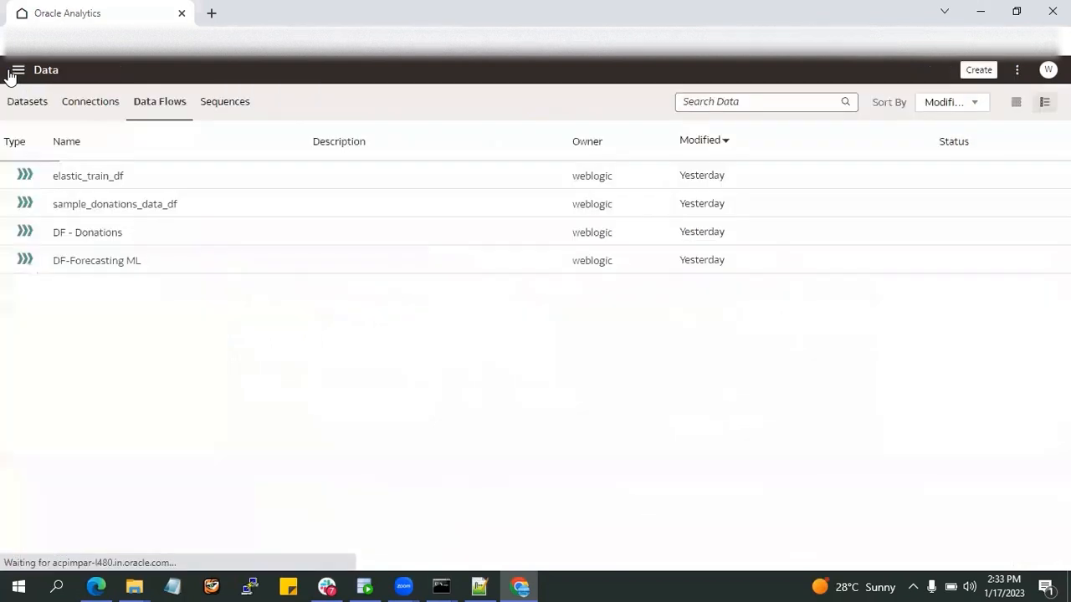
{"action": "left_click", "coordinate": [232, 103]}
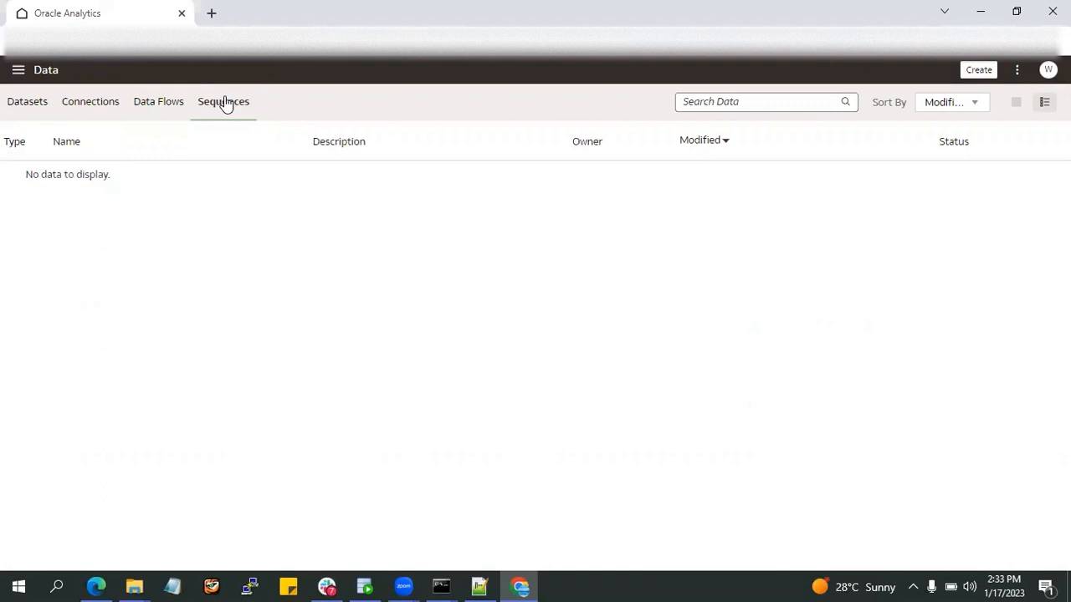
{"action": "left_click", "coordinate": [978, 69]}
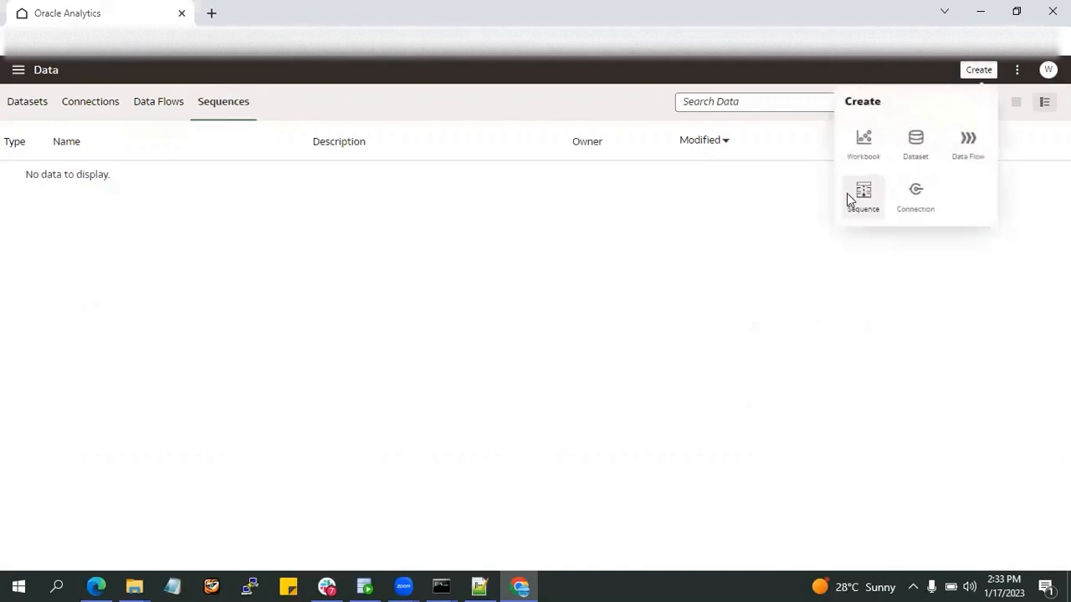
{"action": "left_click", "coordinate": [870, 199]}
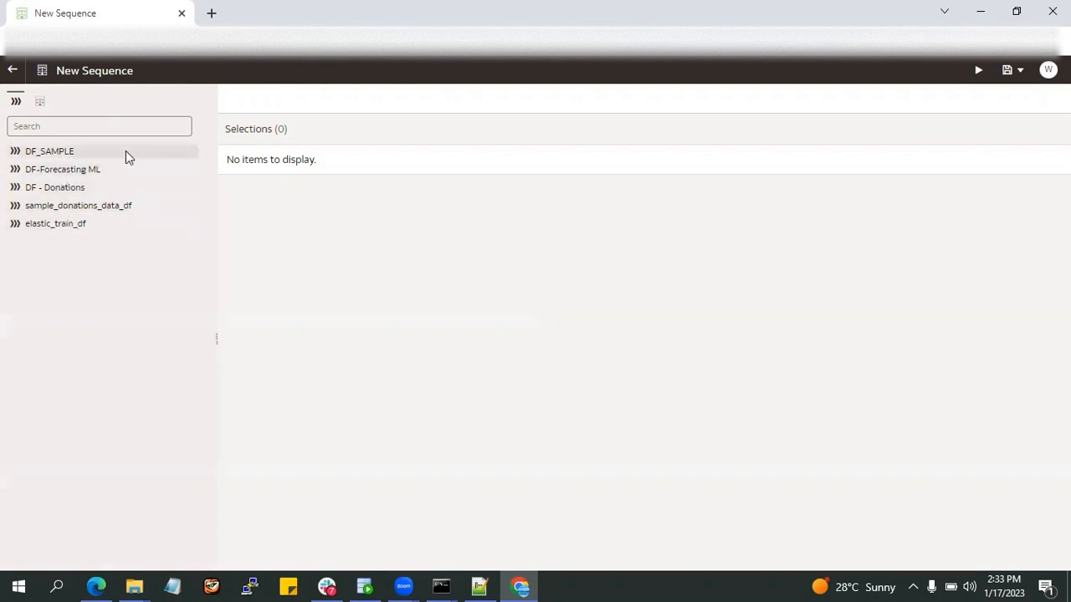
Add DF_SAMPLE, DF-Forecasting ML, DF - Donations, sample_donations_data_df and elastic_train_df to the new sequence in that order
{"action": "left_click", "coordinate": [73, 153]}
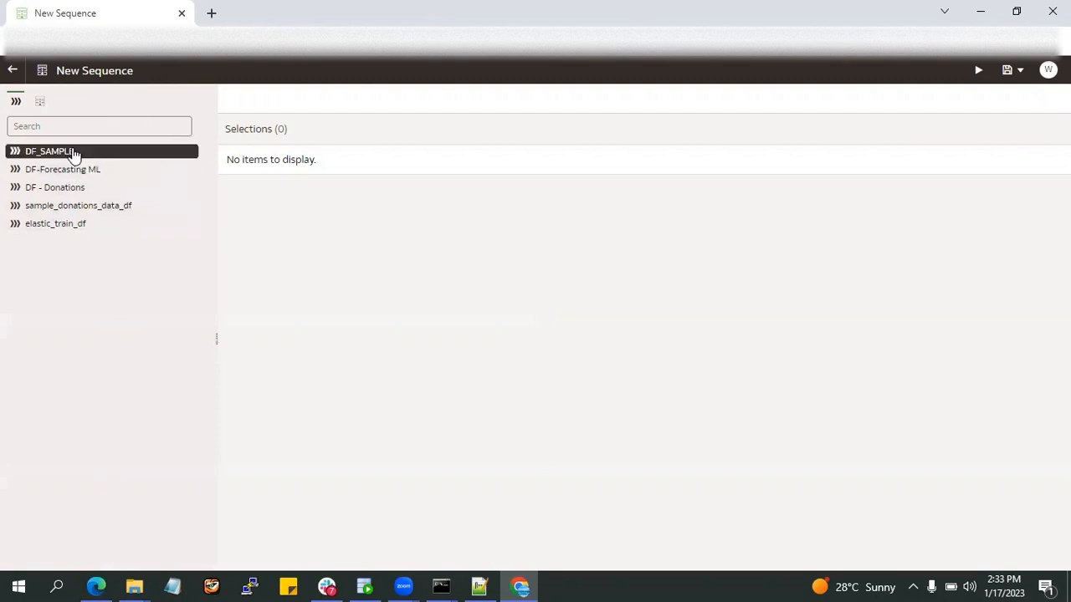
{"action": "left_click_drag", "start_coordinate": [62, 153], "coordinate": [297, 171]}
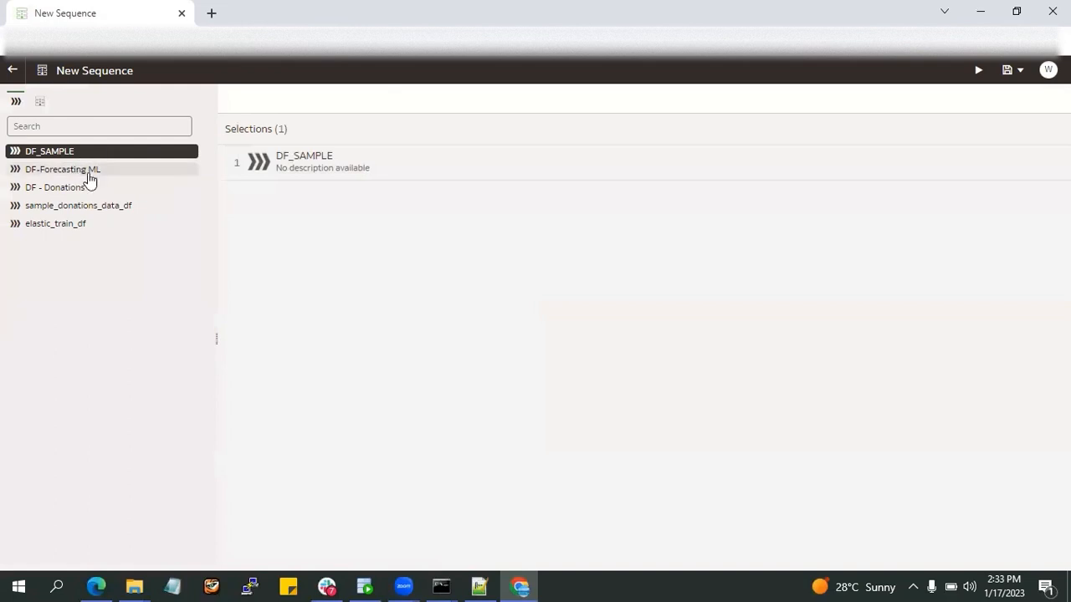
{"action": "left_click_drag", "start_coordinate": [89, 171], "coordinate": [332, 220]}
{"action": "left_click_drag", "start_coordinate": [87, 184], "coordinate": [292, 233]}
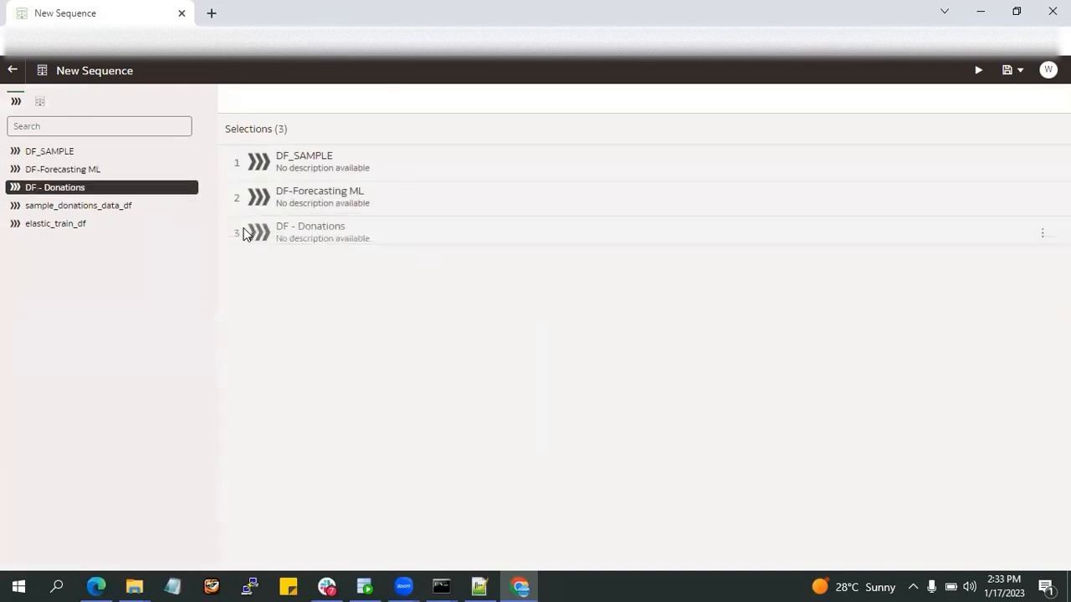
{"action": "left_click_drag", "start_coordinate": [79, 210], "coordinate": [303, 269]}
{"action": "left_click_drag", "start_coordinate": [67, 227], "coordinate": [421, 365]}
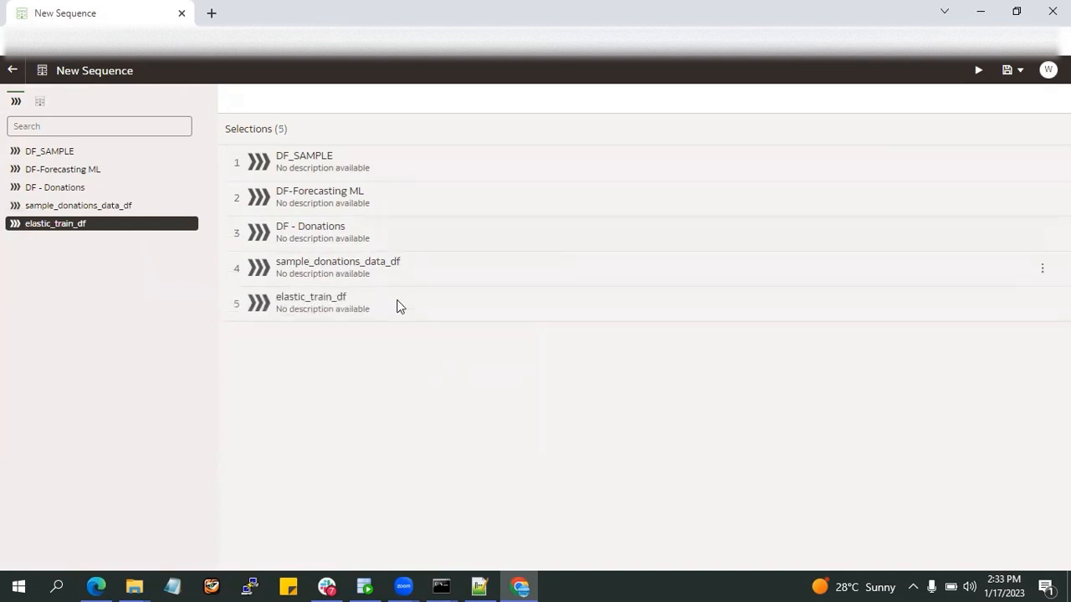